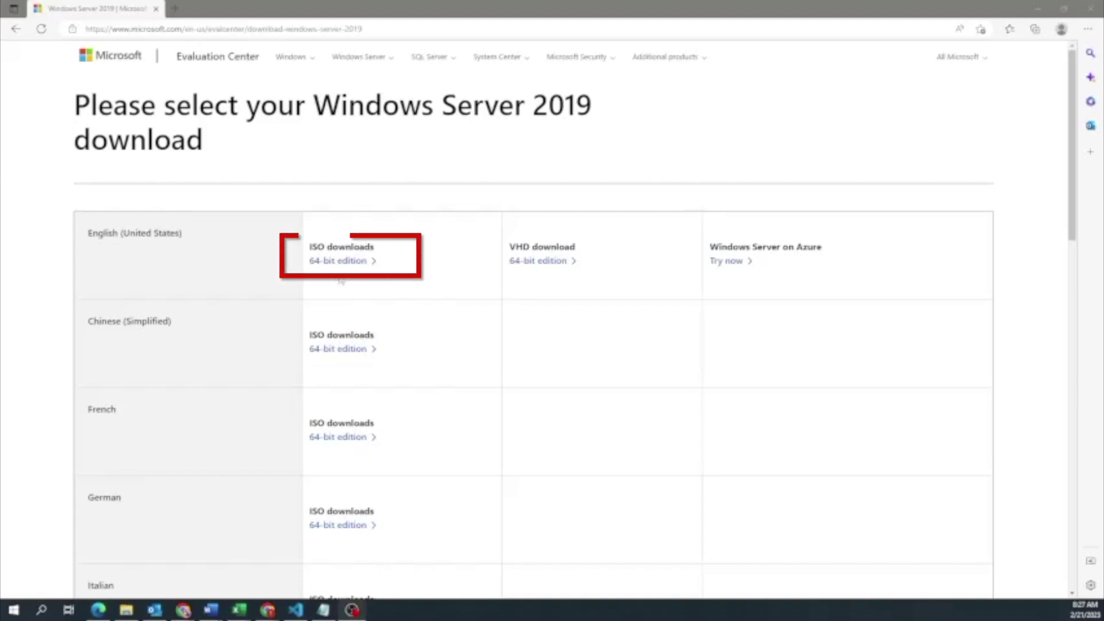
- Download the English (United States) 64-bit Windows Server 2019 ISO and show it in its folder
click(339, 261)
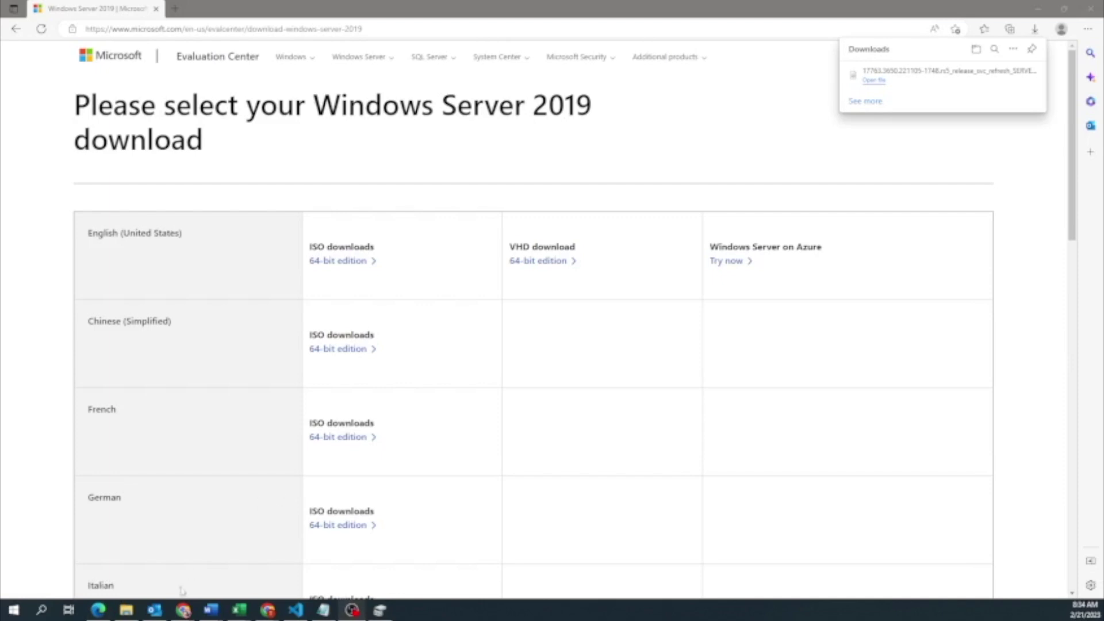
click(126, 610)
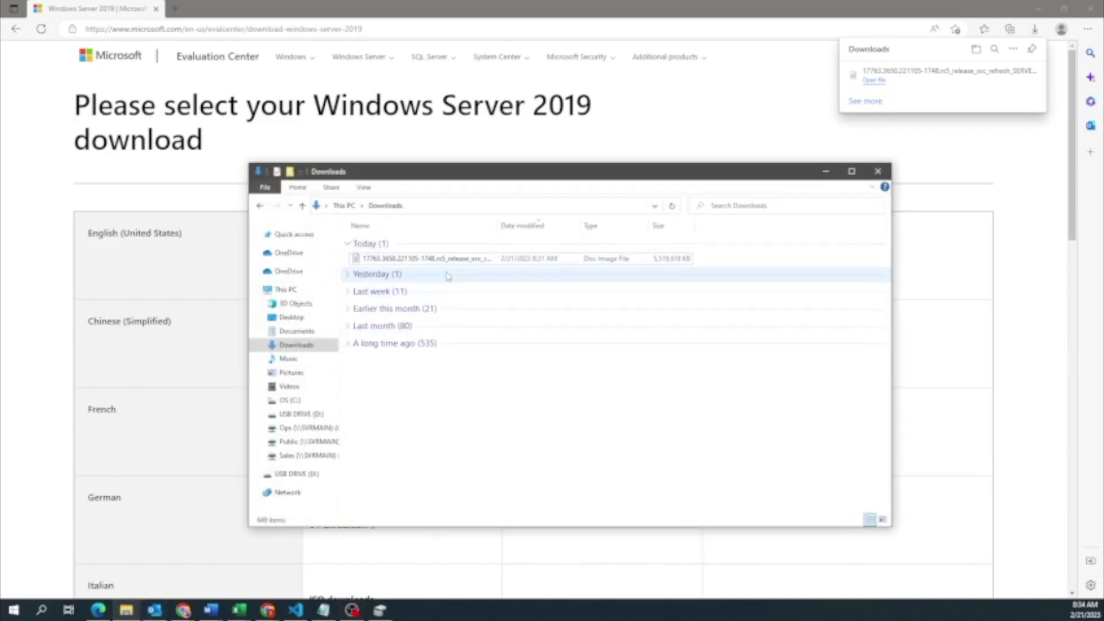
- Copy the Windows Server ISO from Downloads onto USB DRIVE (D:)
drag(453, 266, 304, 474)
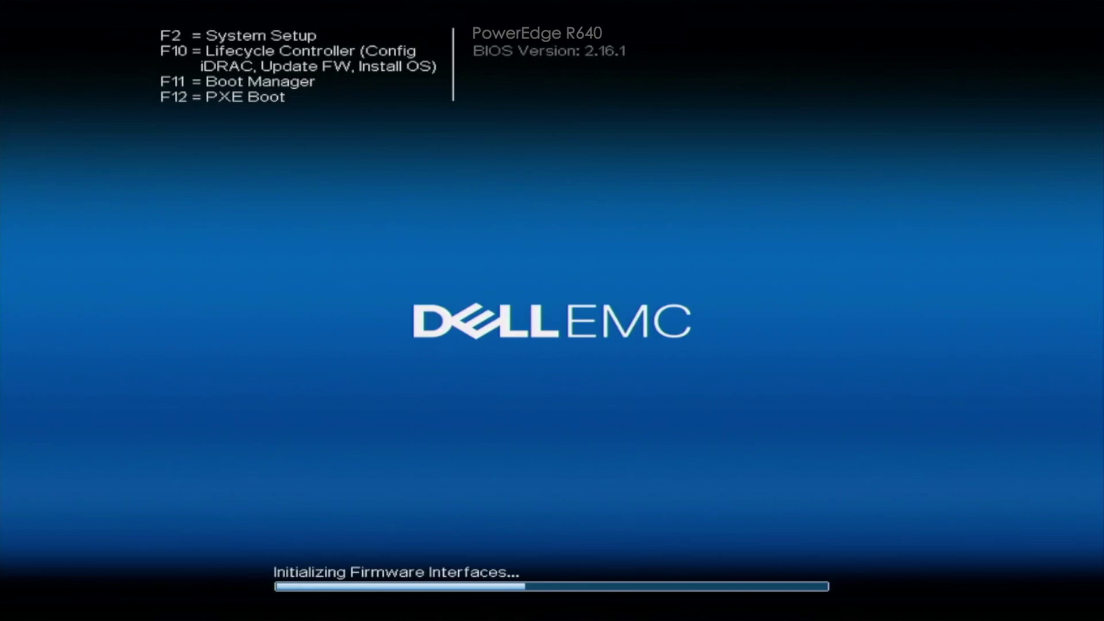
- Boot once from 'Disk connected to front USB 1' using the F11 One-shot UEFI Boot Menu
key(F11)
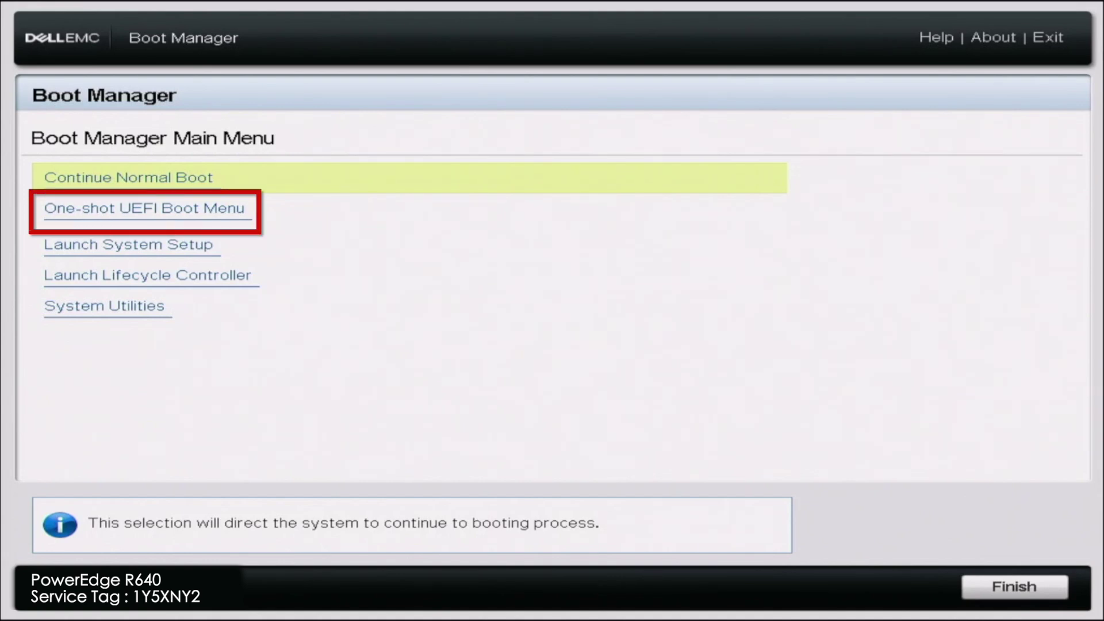
click(144, 208)
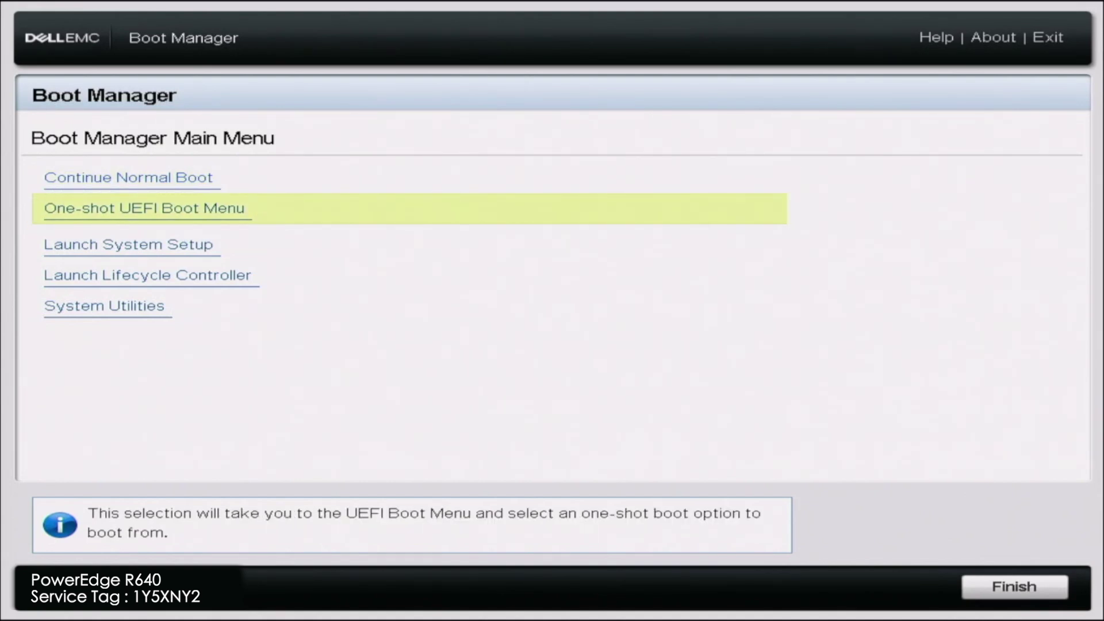
key(Return)
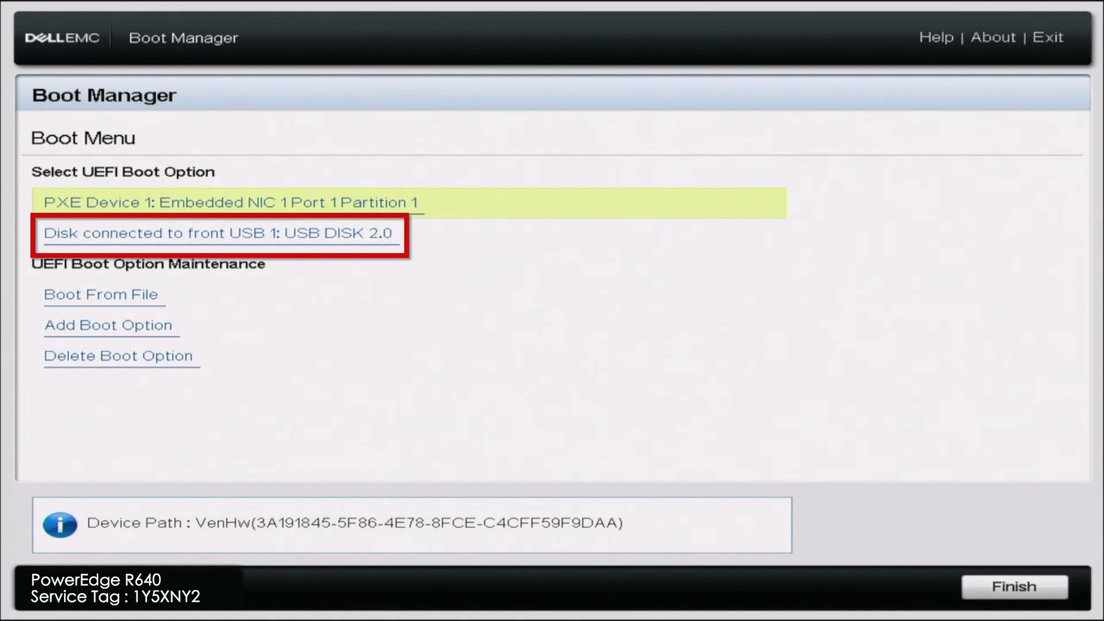
key(Down)
key(Return)
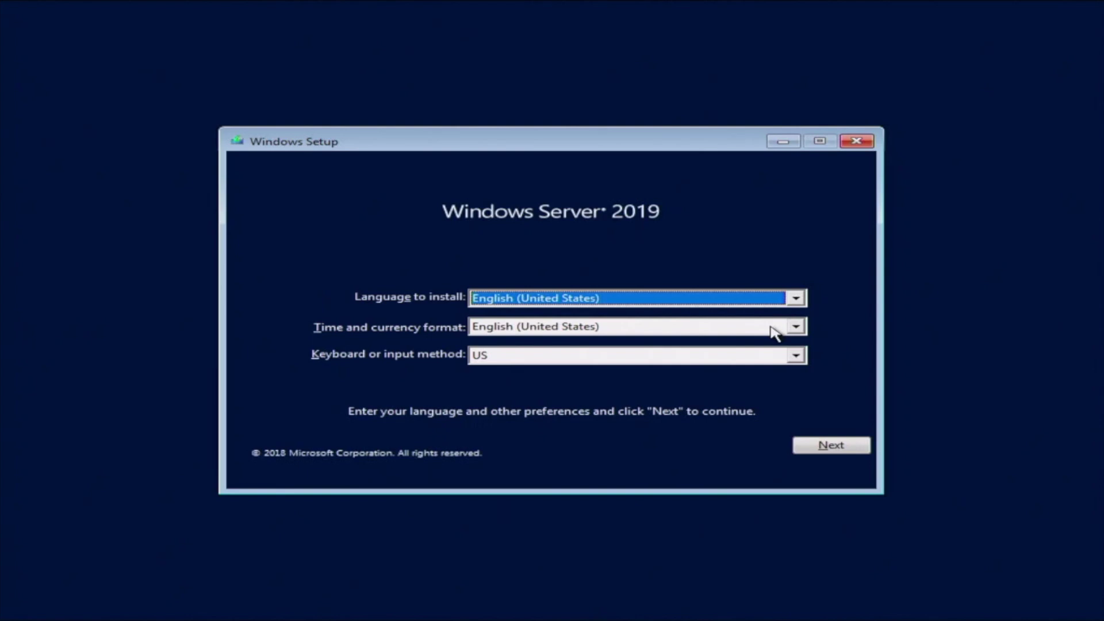
- Install with English defaults, pick Standard Evaluation (Desktop Experience), and accept the license terms
click(861, 447)
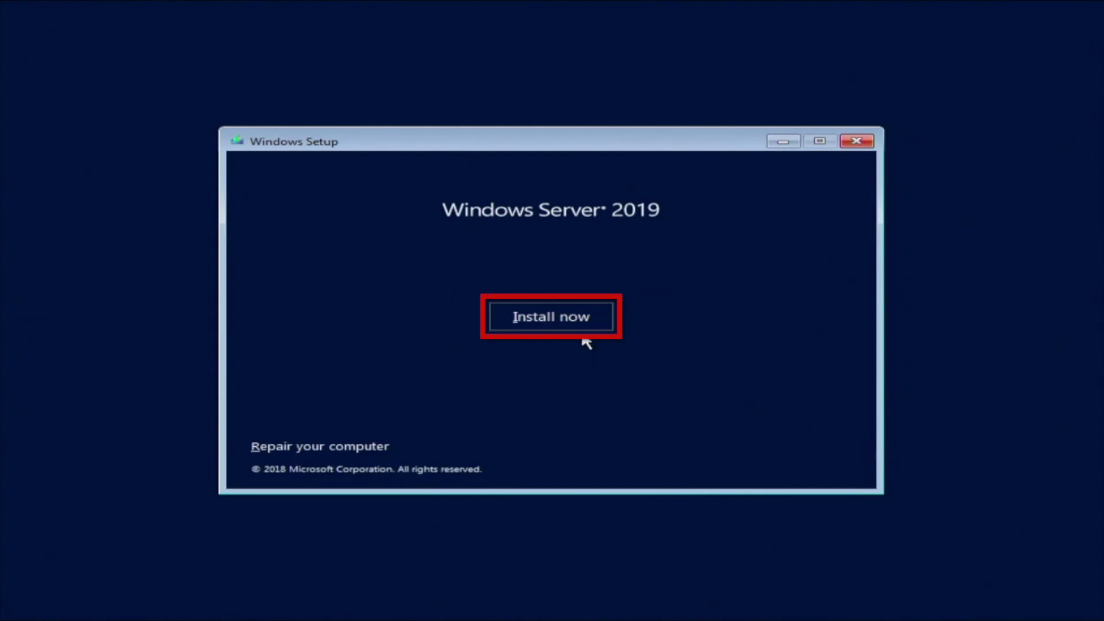
click(595, 321)
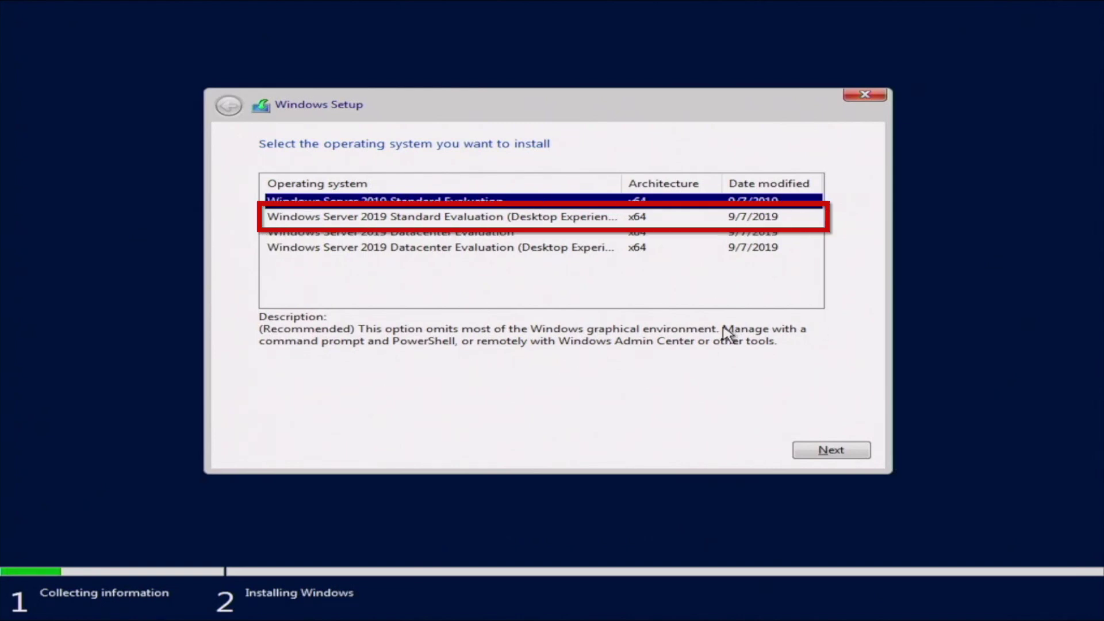
click(608, 222)
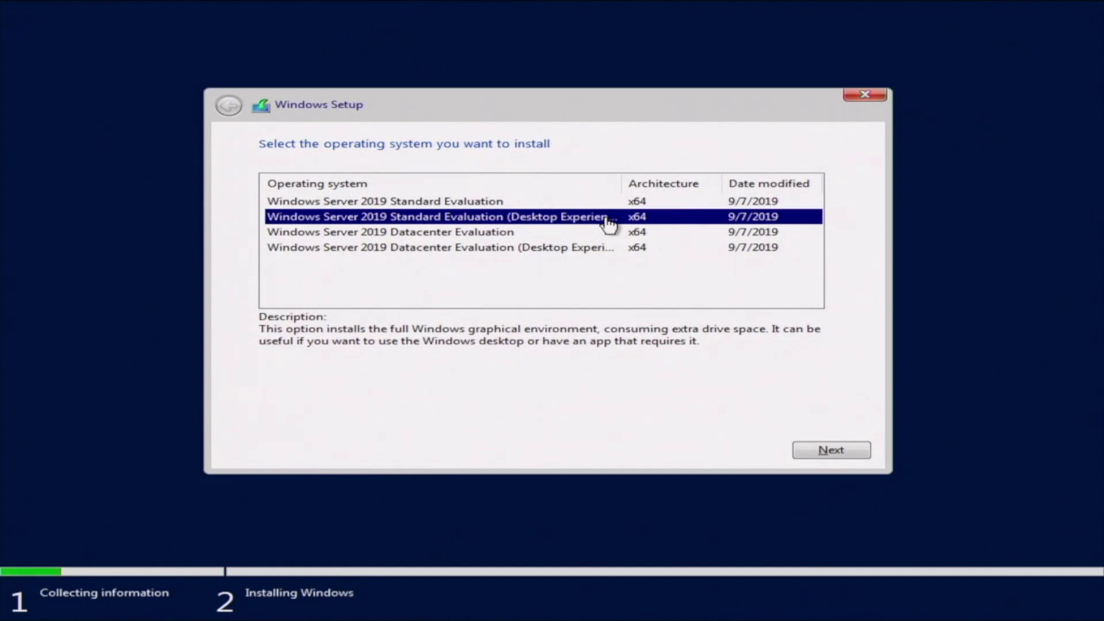
key(Return)
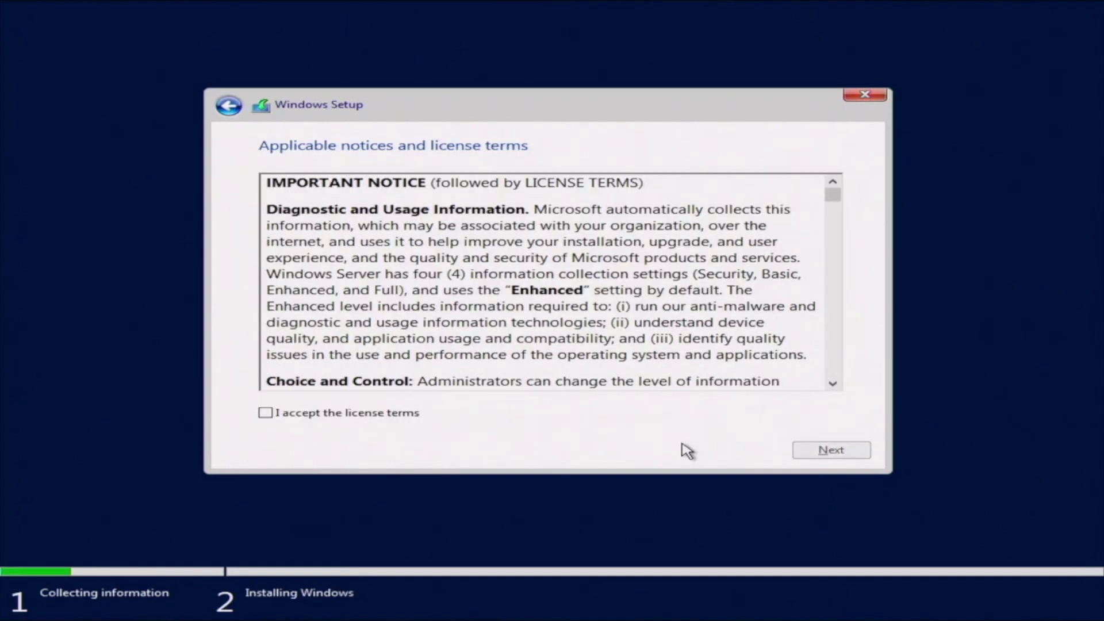
click(265, 414)
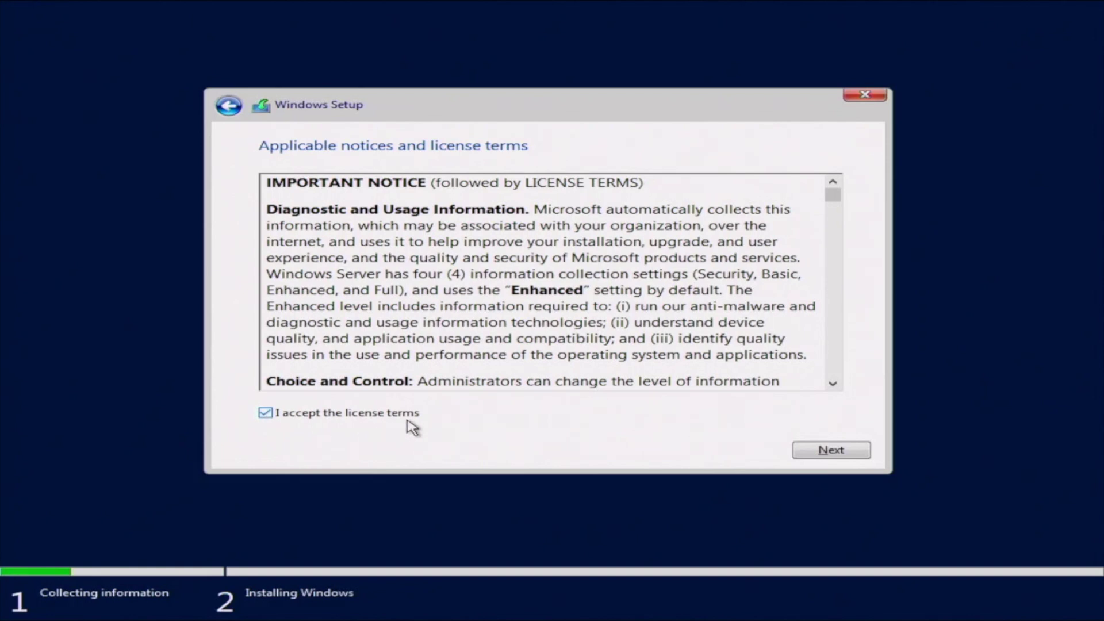
click(841, 453)
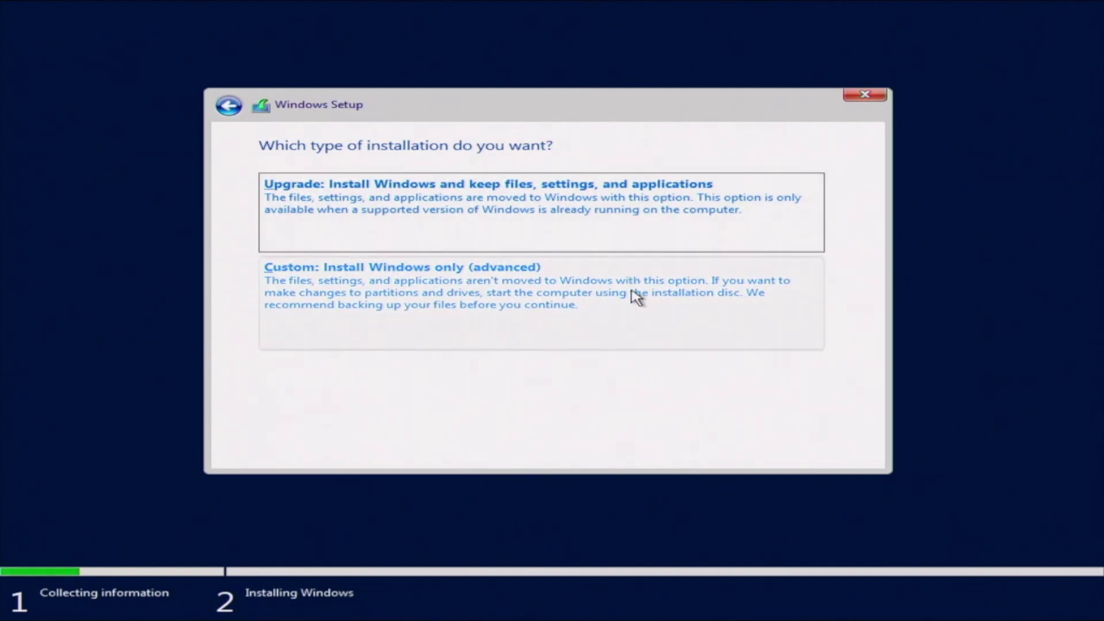
- Choose Custom, partition Drive 0's unallocated space, and install Windows onto Partition 4
click(634, 330)
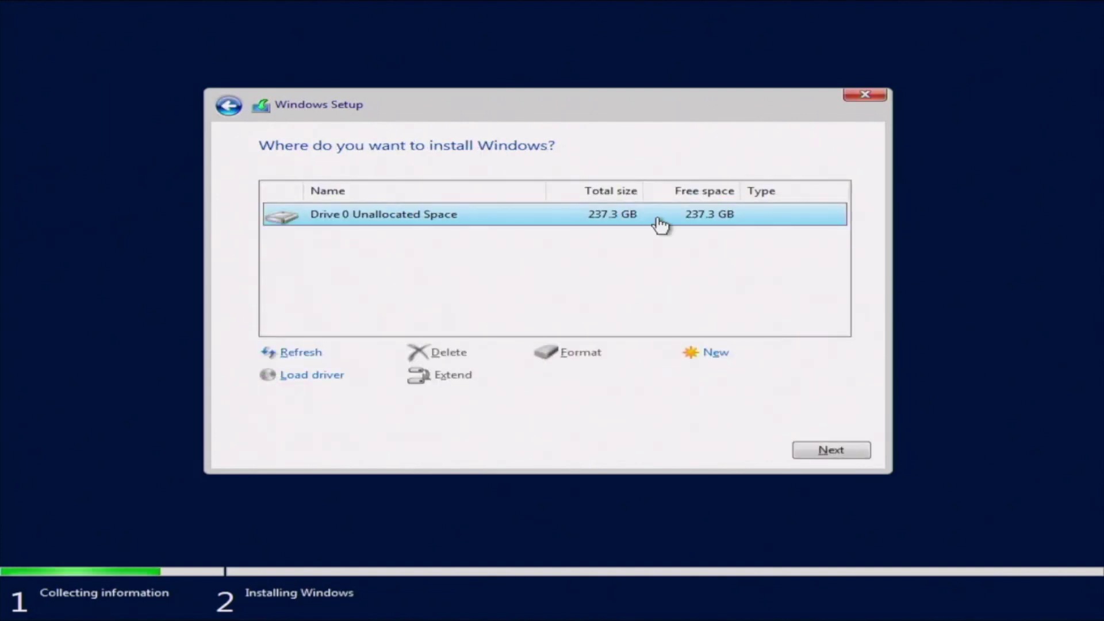
click(715, 352)
click(759, 374)
click(692, 375)
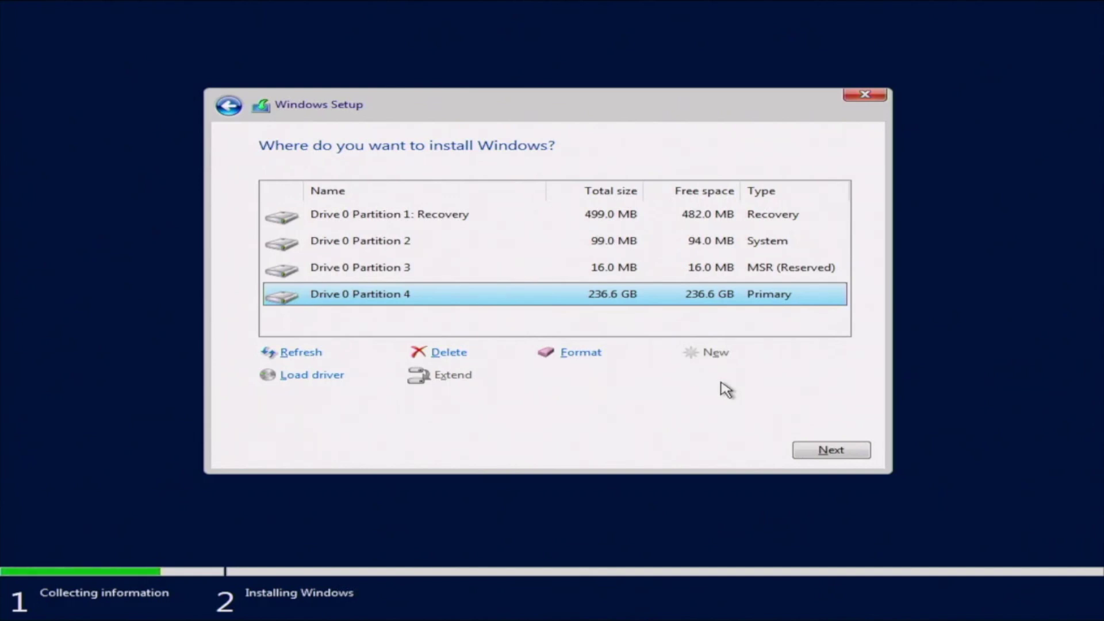
click(807, 454)
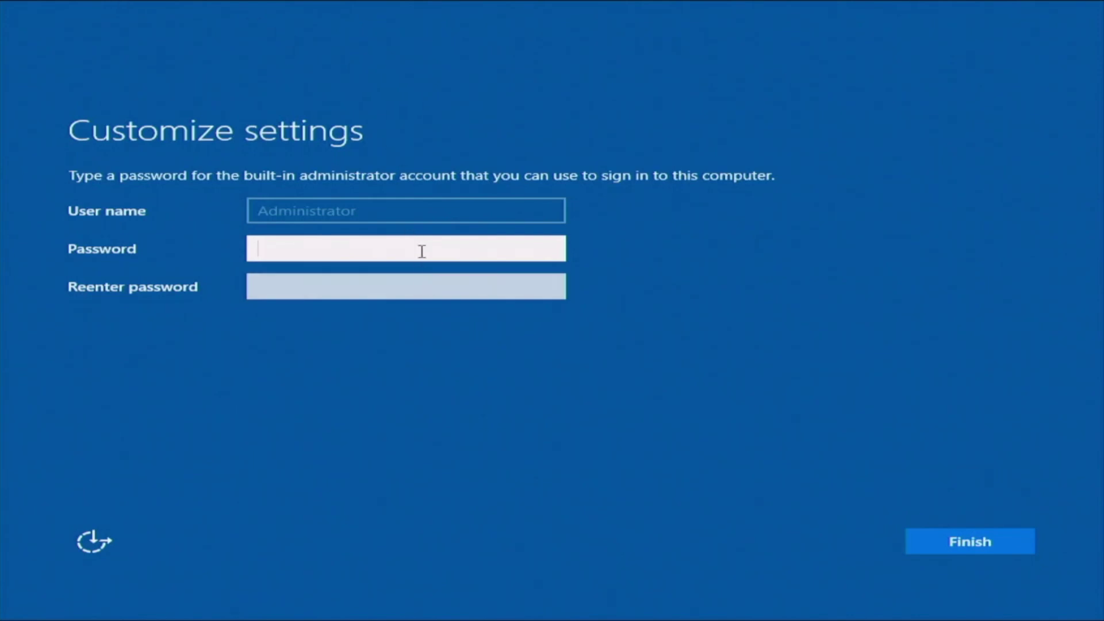
- Enter and confirm the Administrator password, then finish setup
text(P@ssword1)
key(Tab)
text(P@ssword1)
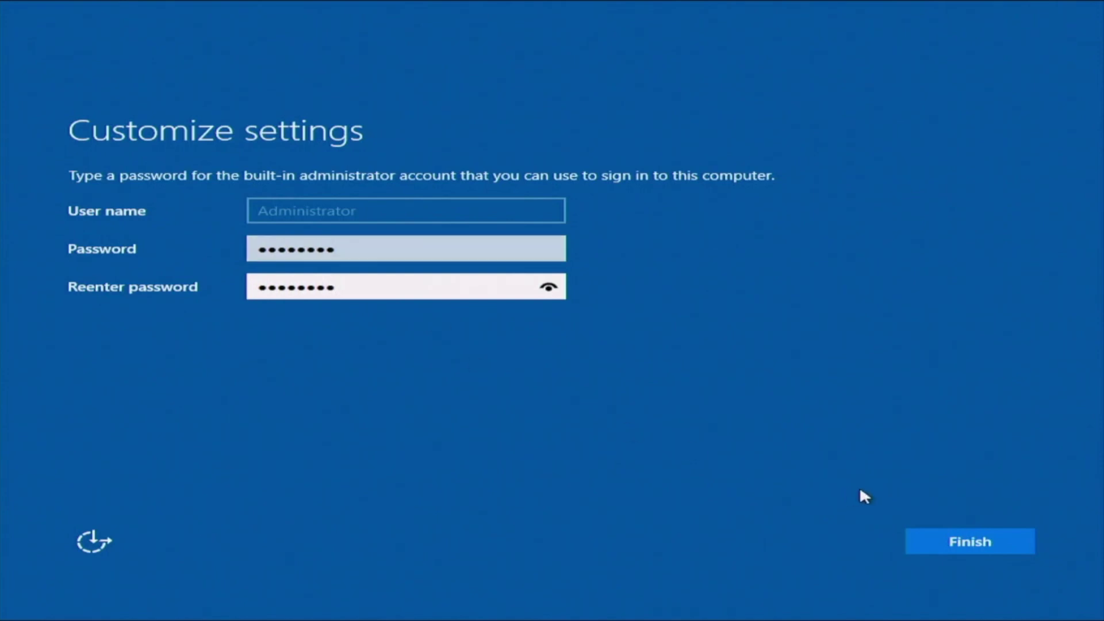
click(934, 544)
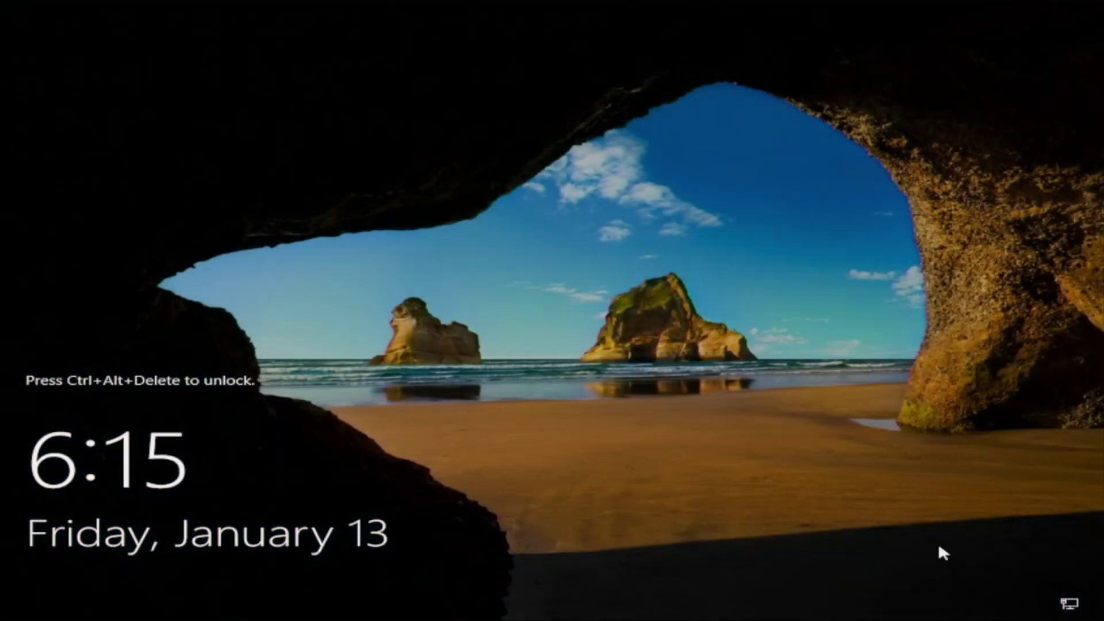
- Sign in as Administrator via Ctrl+Alt+Delete with the account password
key(ctrl+alt+Delete)
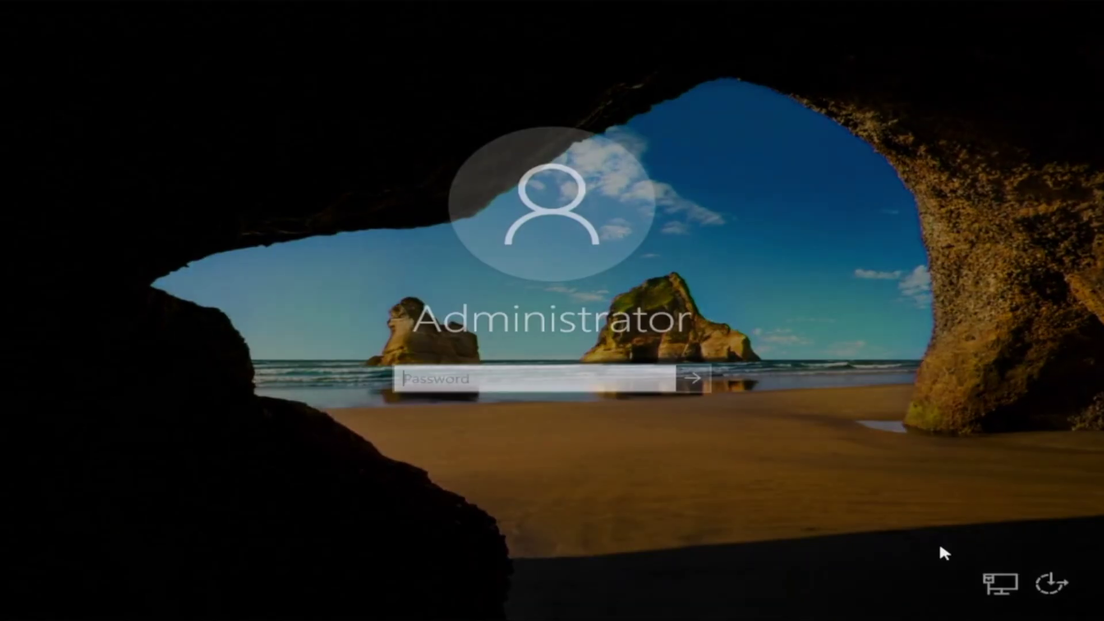
text(••••••••)
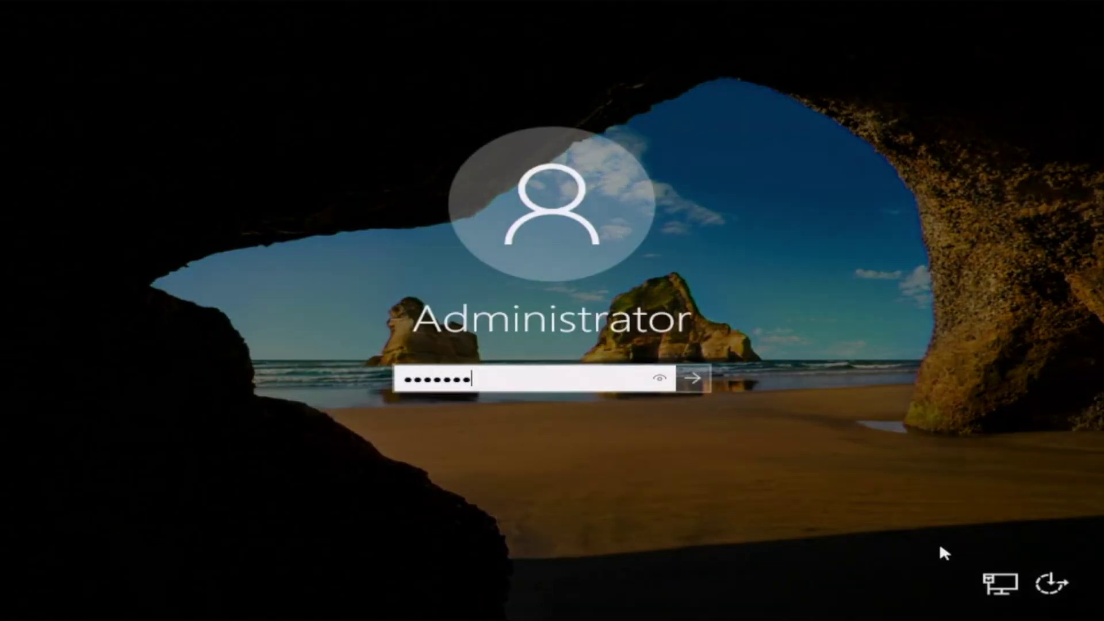
key(Return)
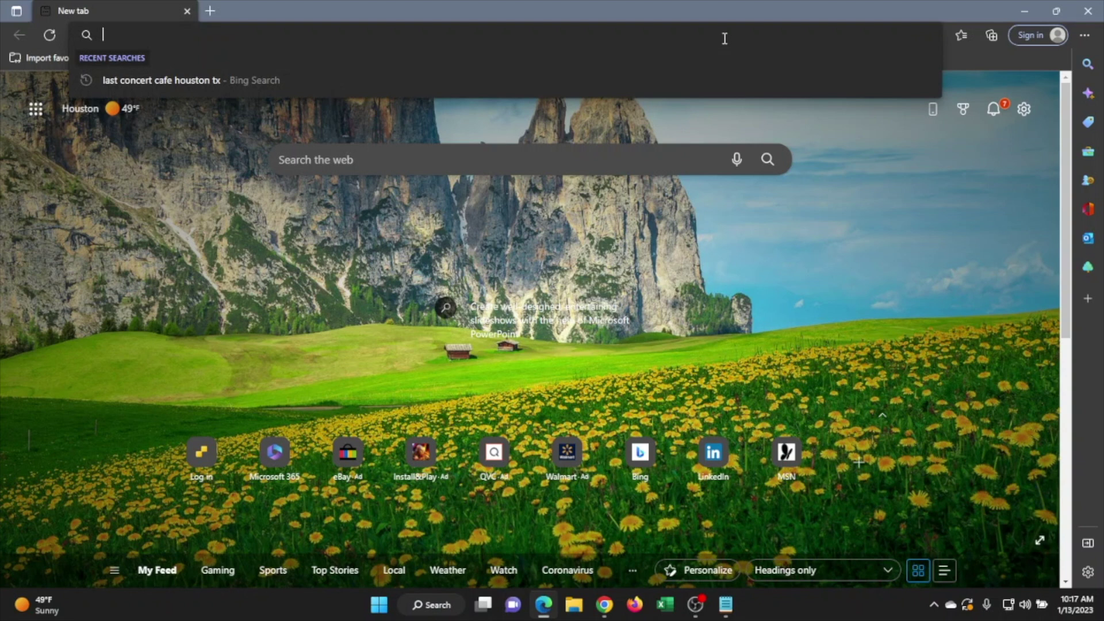
- Open the ESXi host at 172.16.50.146 and log in as root with the account password
text(172.16.50)
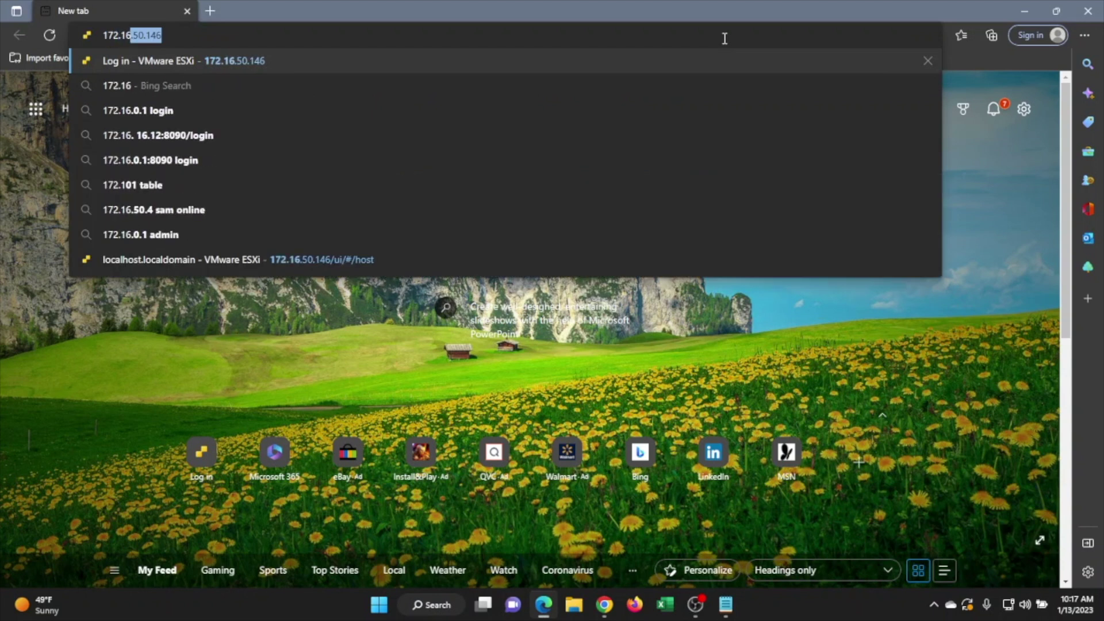
text(.146)
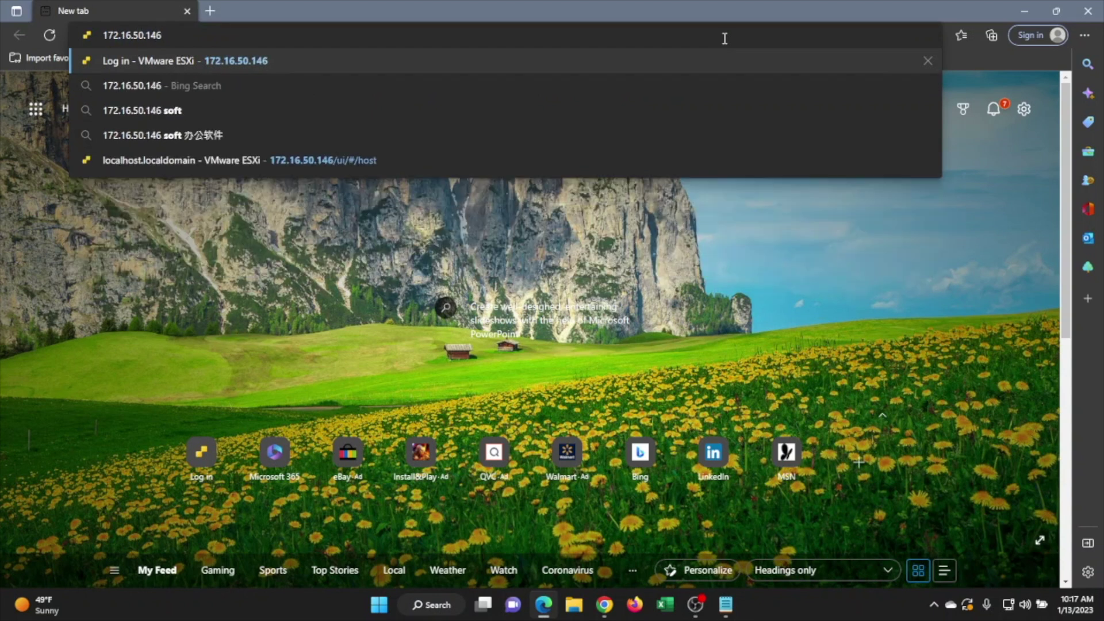
key(Return)
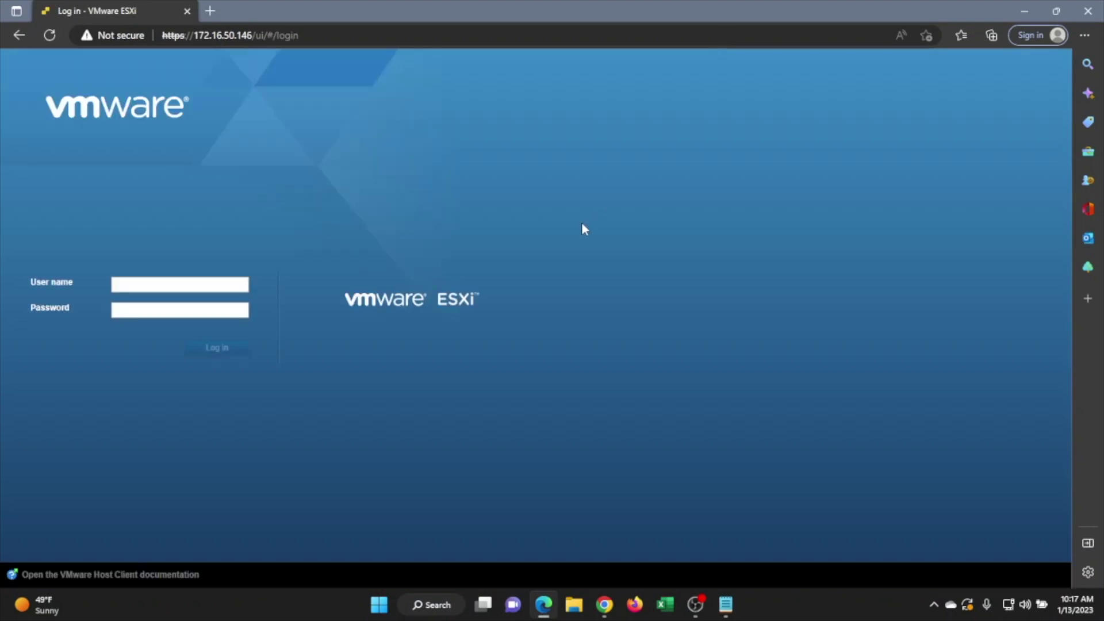
click(177, 285)
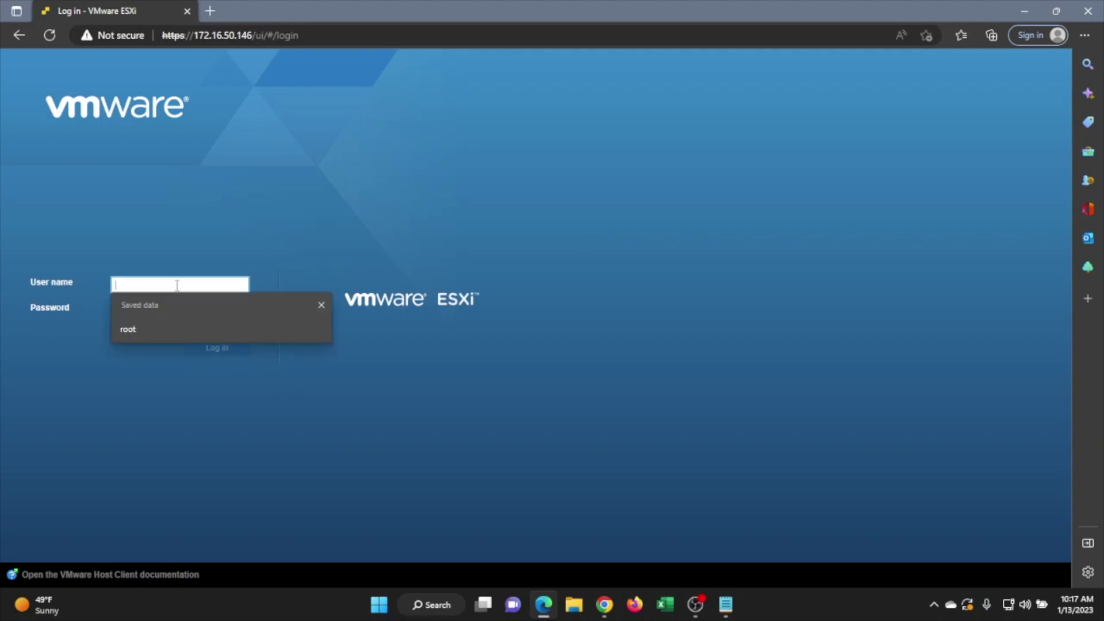
text(root)
key(Tab)
text(******)
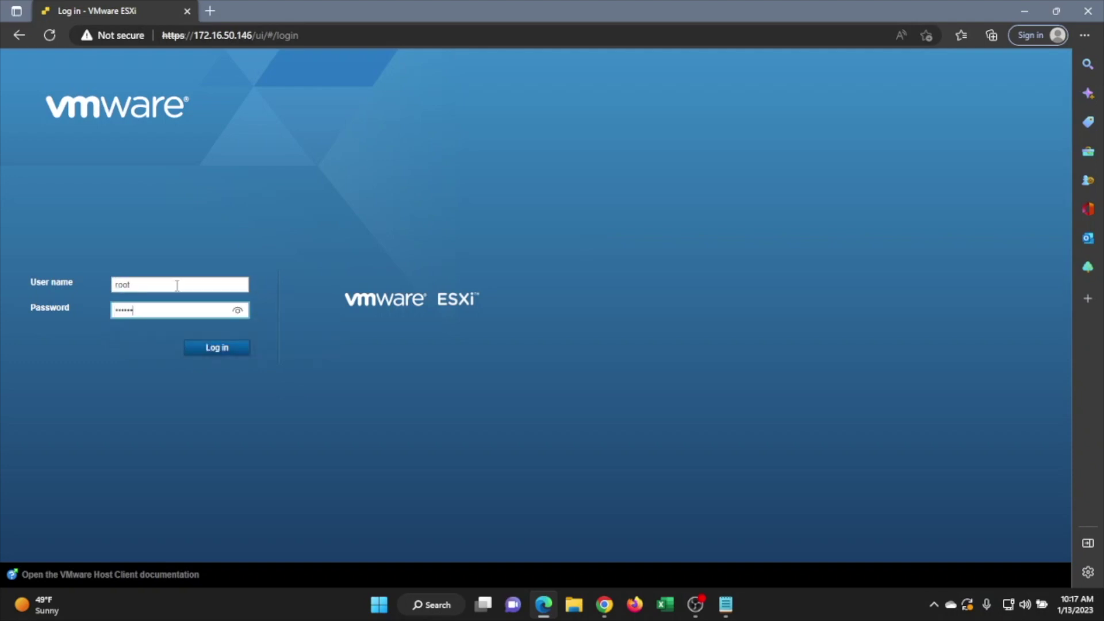
key(Return)
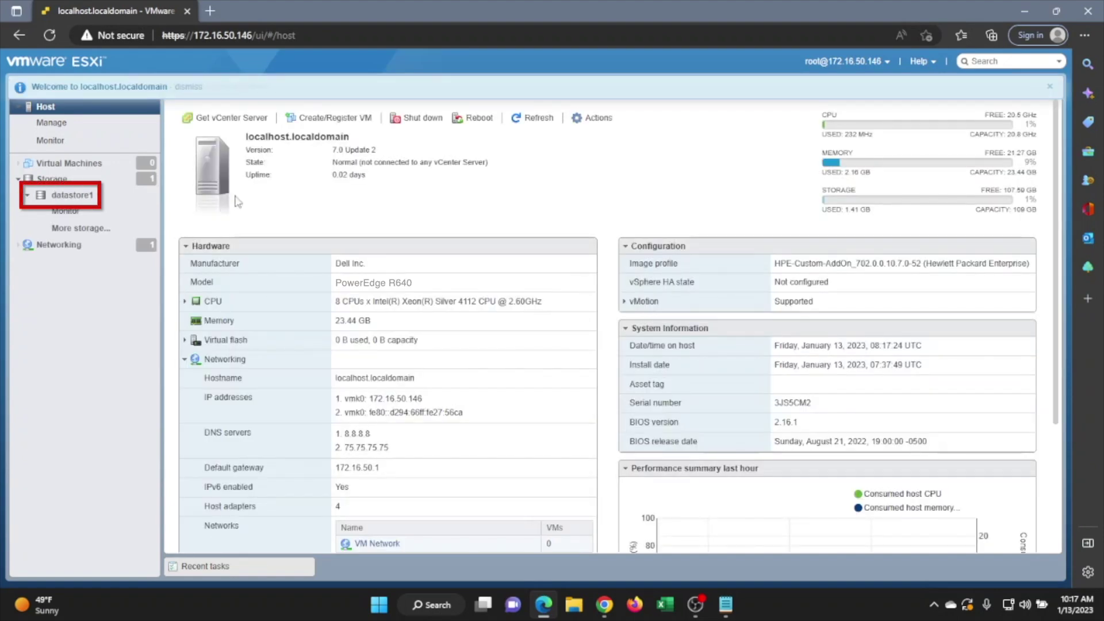
- Create an ISOs folder on datastore1 in the datastore browser
click(117, 200)
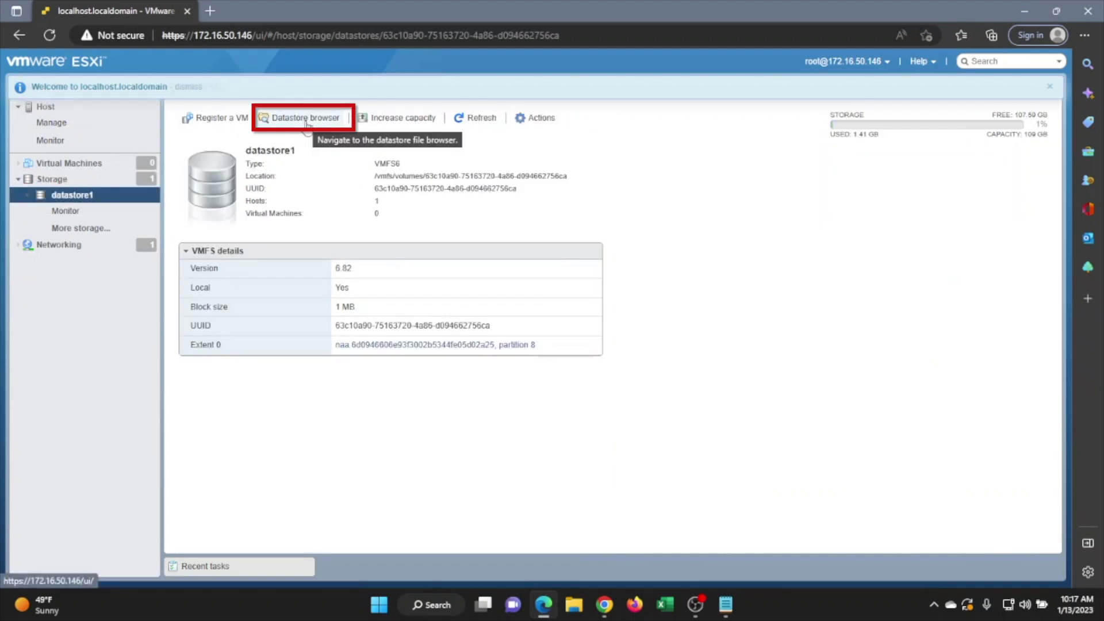
click(307, 121)
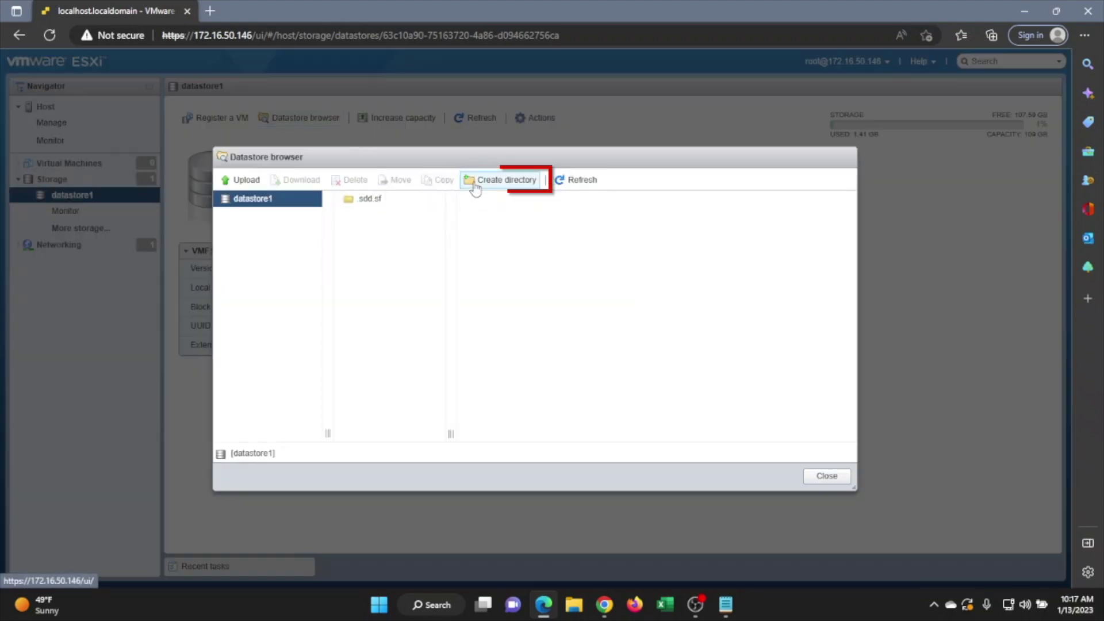
click(475, 182)
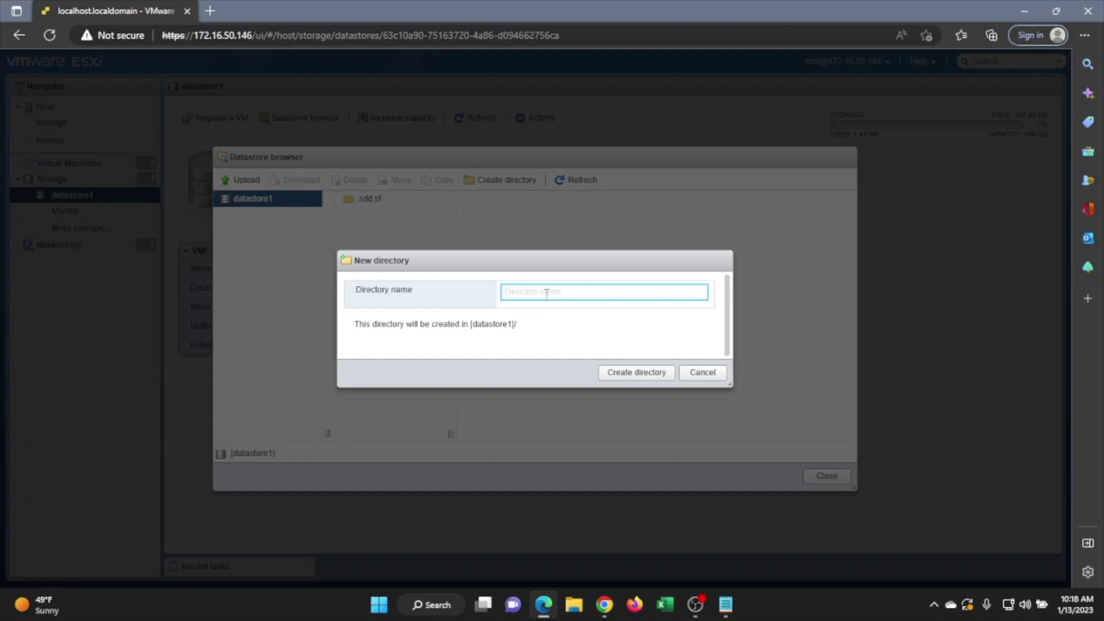
text(ISOs)
click(636, 373)
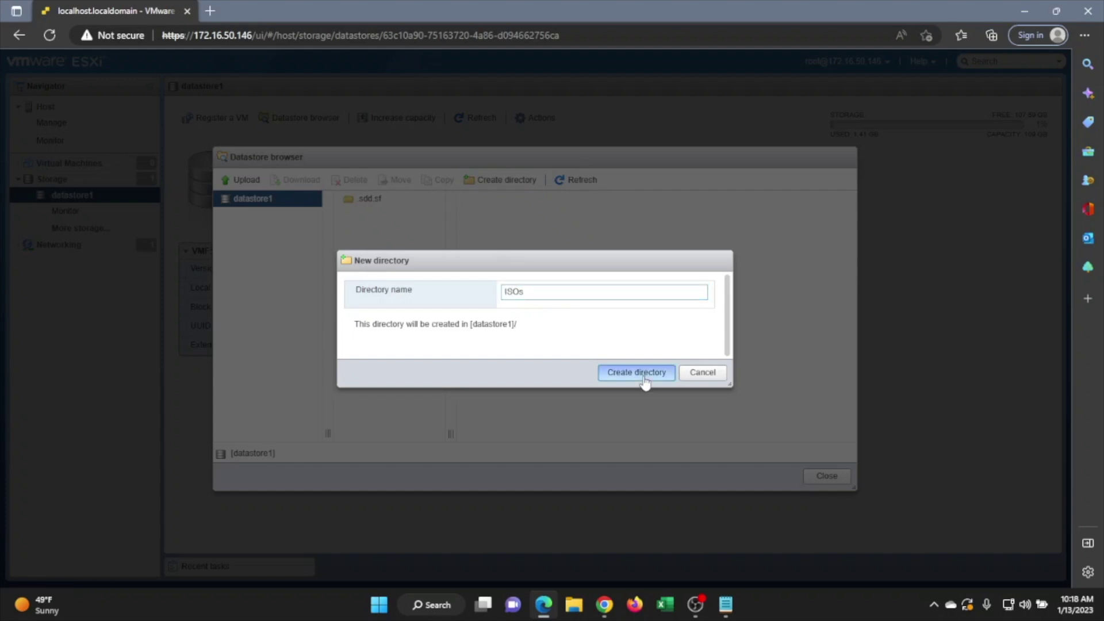
- Upload the Windows Server 2016 ISO into the ISOs folder, then close the browser
click(246, 180)
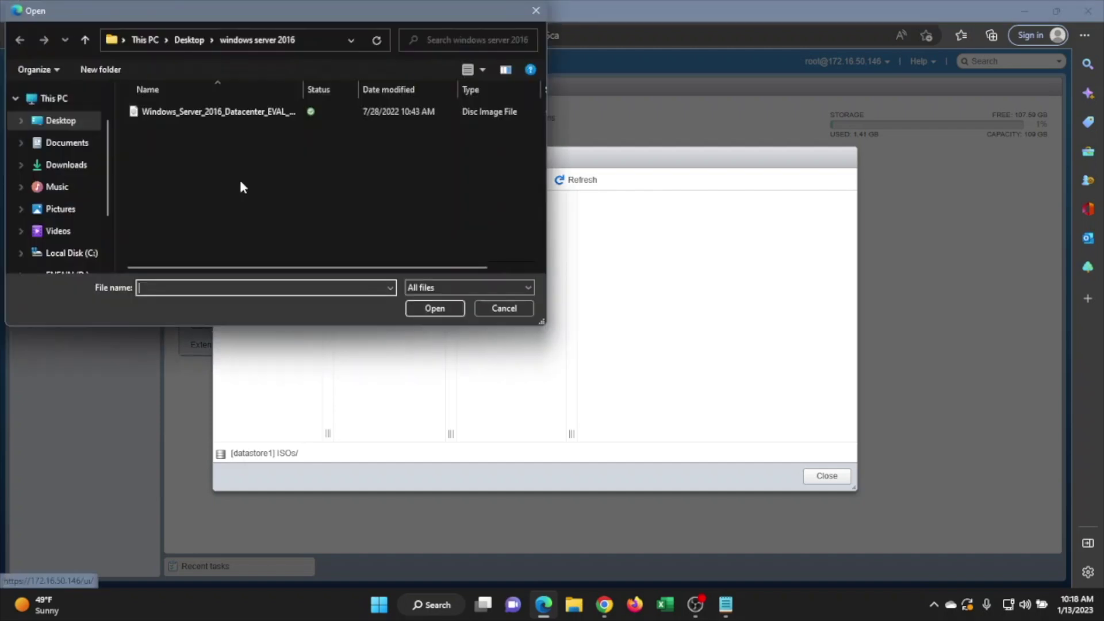
click(218, 118)
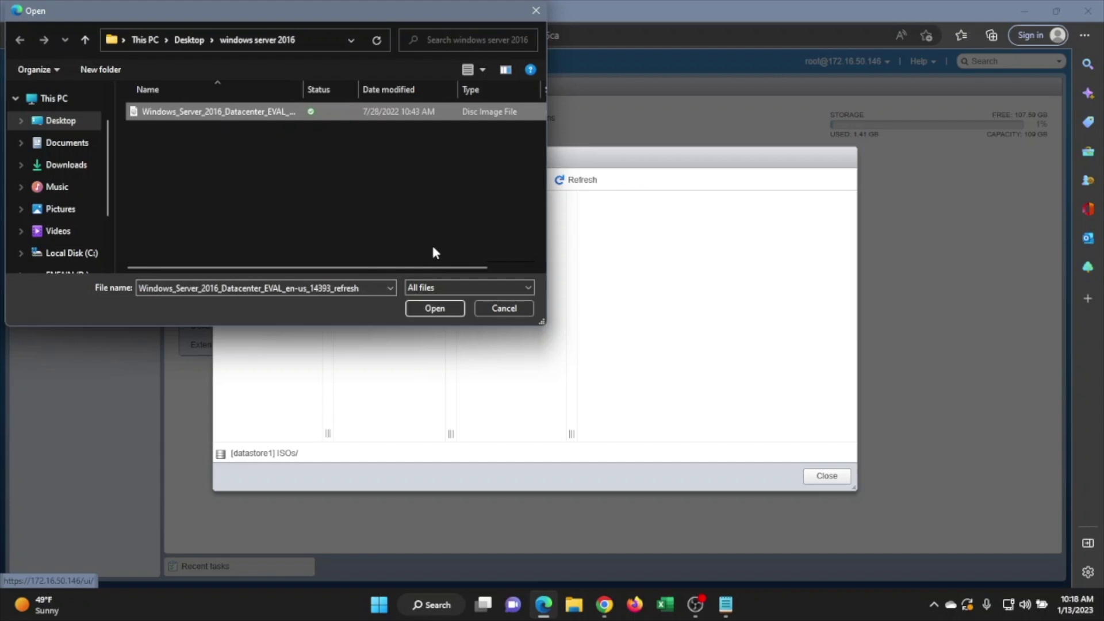
click(435, 309)
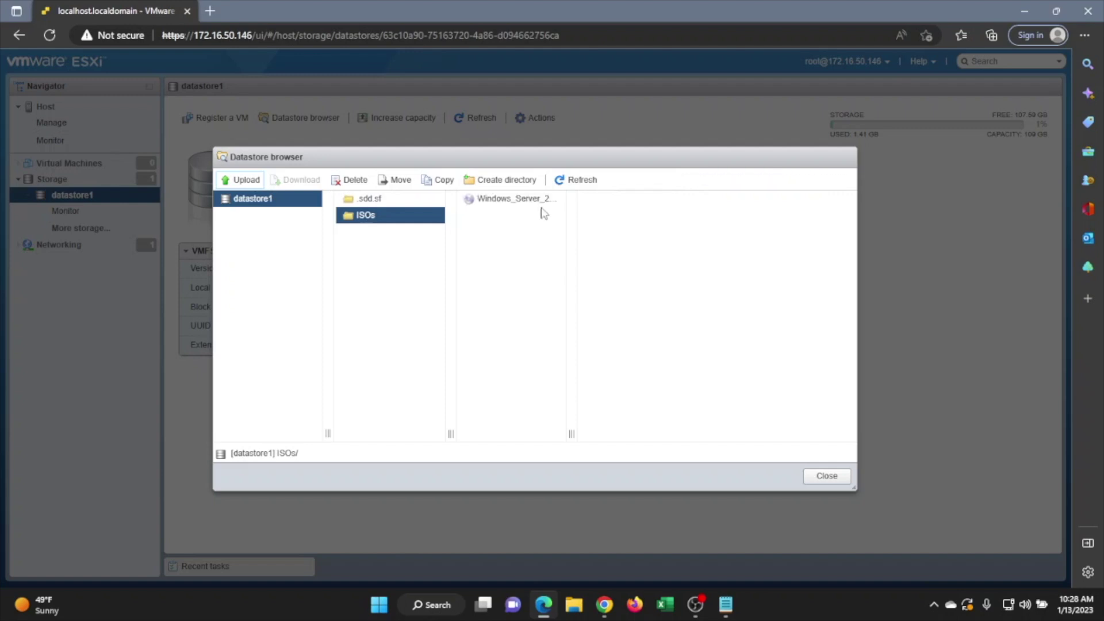
click(546, 202)
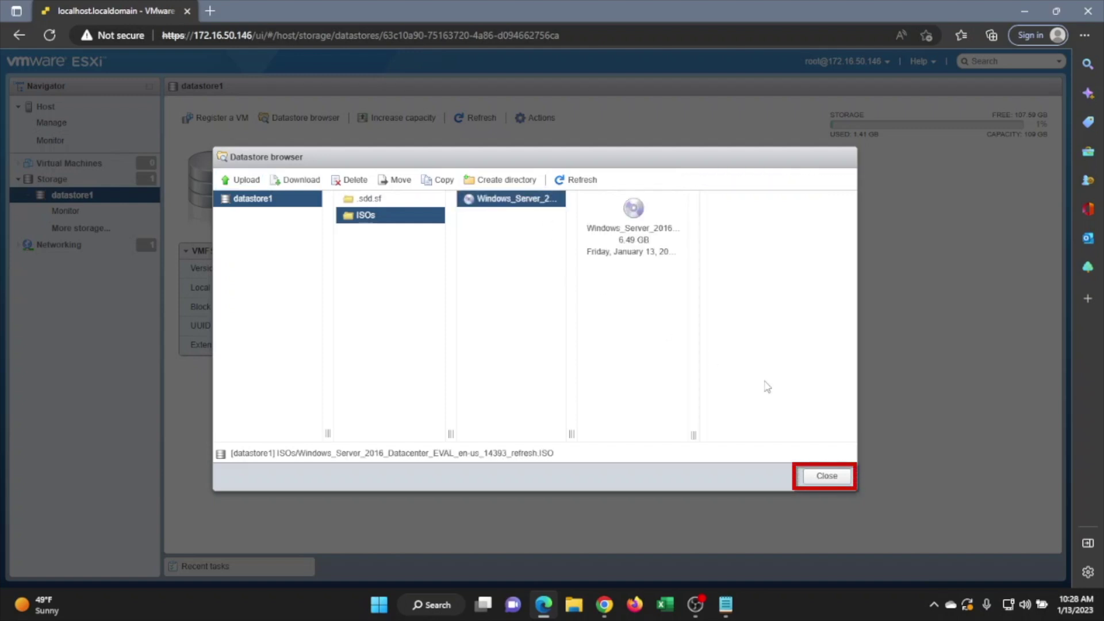
click(825, 476)
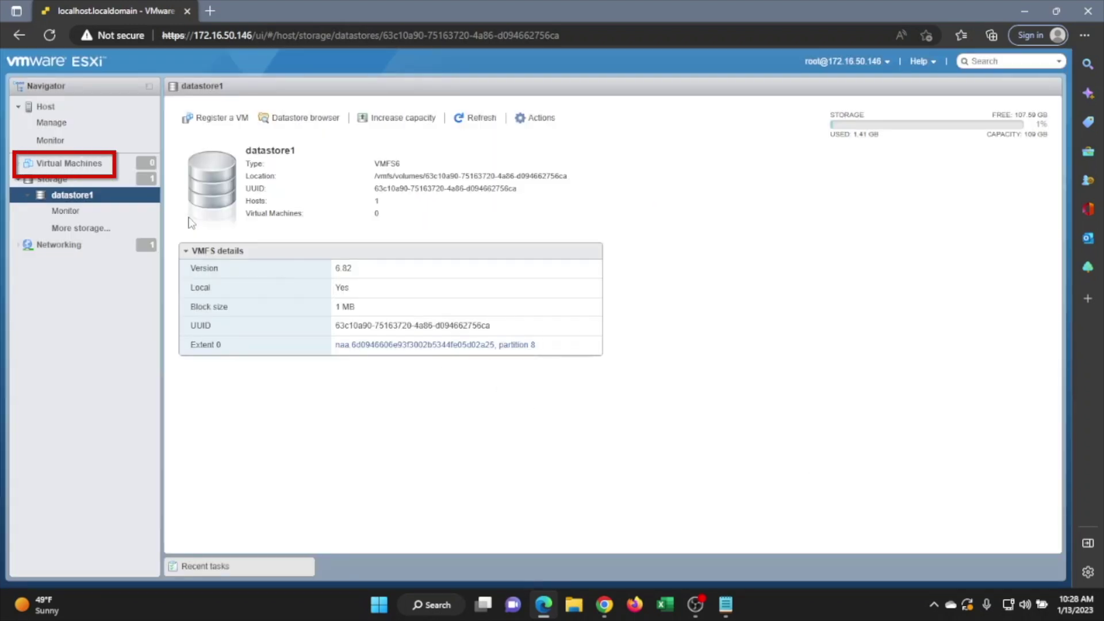
- Start creating a new virtual machine named VMTest1
click(64, 163)
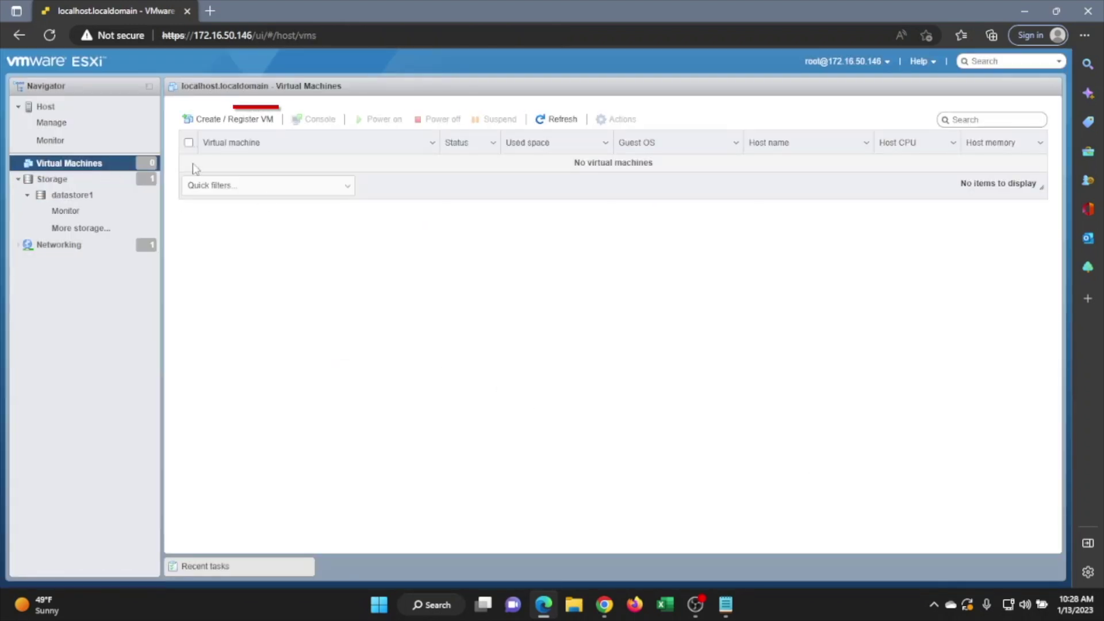
click(253, 120)
click(707, 510)
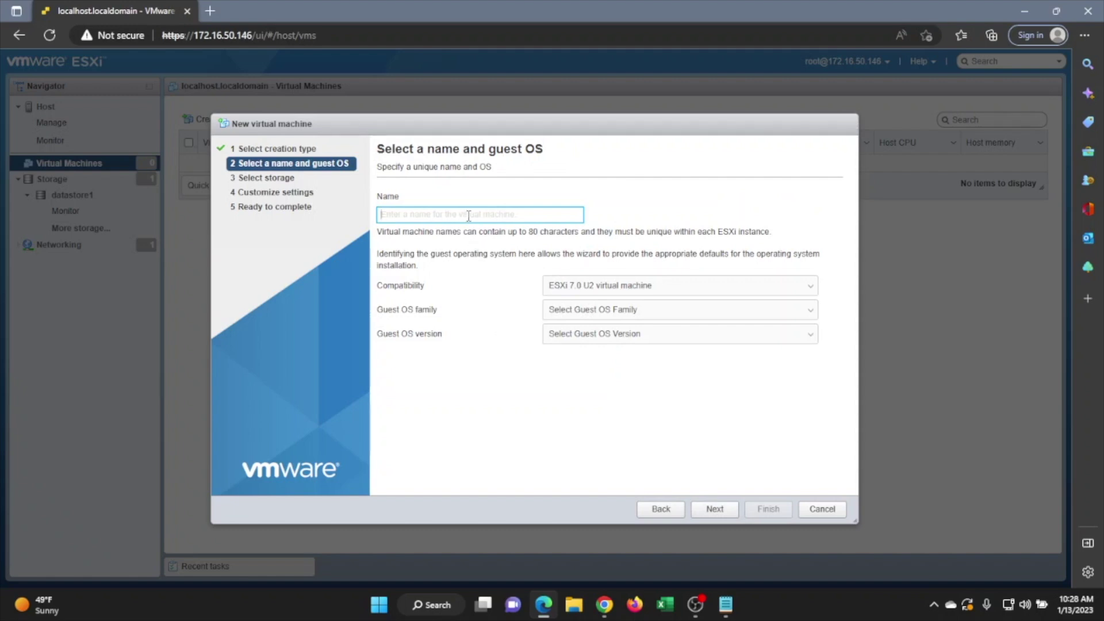
text(VM)
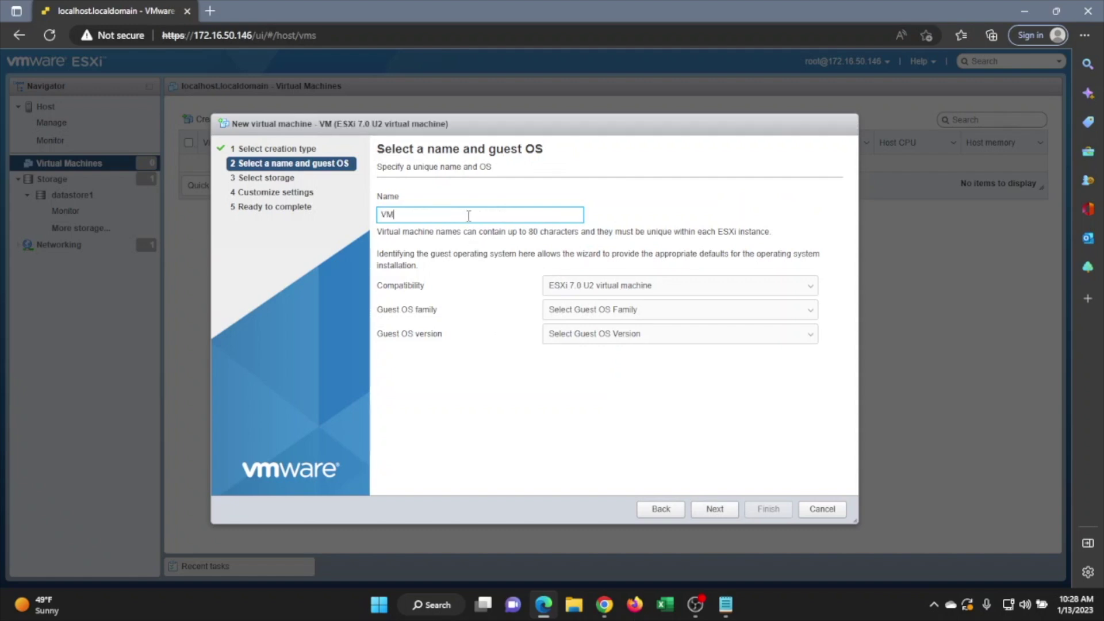
text(Test1)
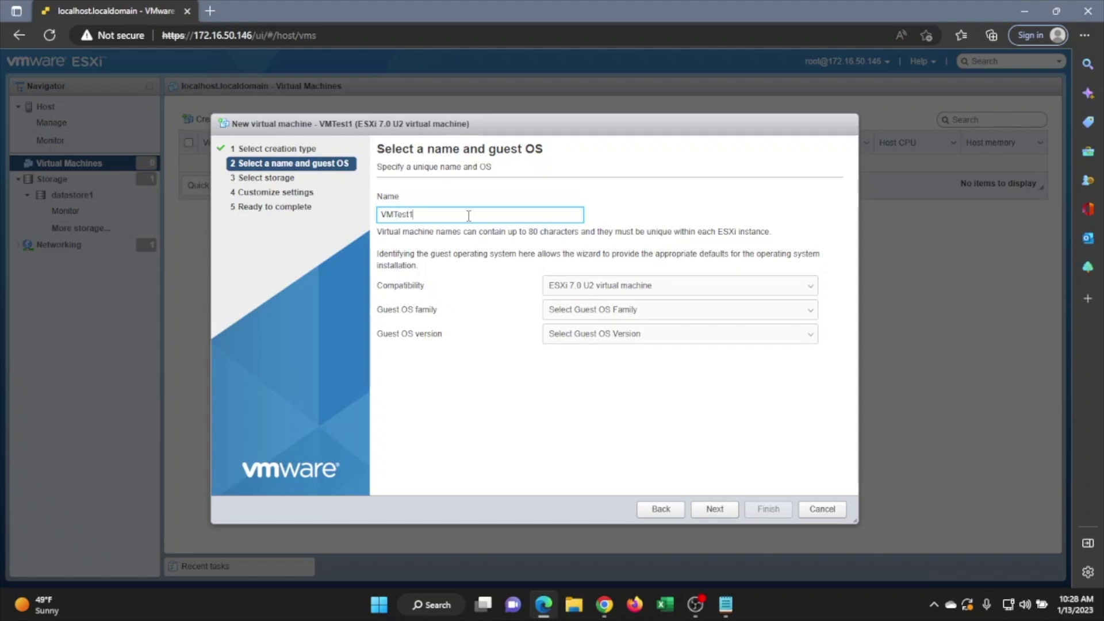
- Set the guest OS family to Windows and version to Microsoft Windows Server 2016 (64-bit)
click(654, 314)
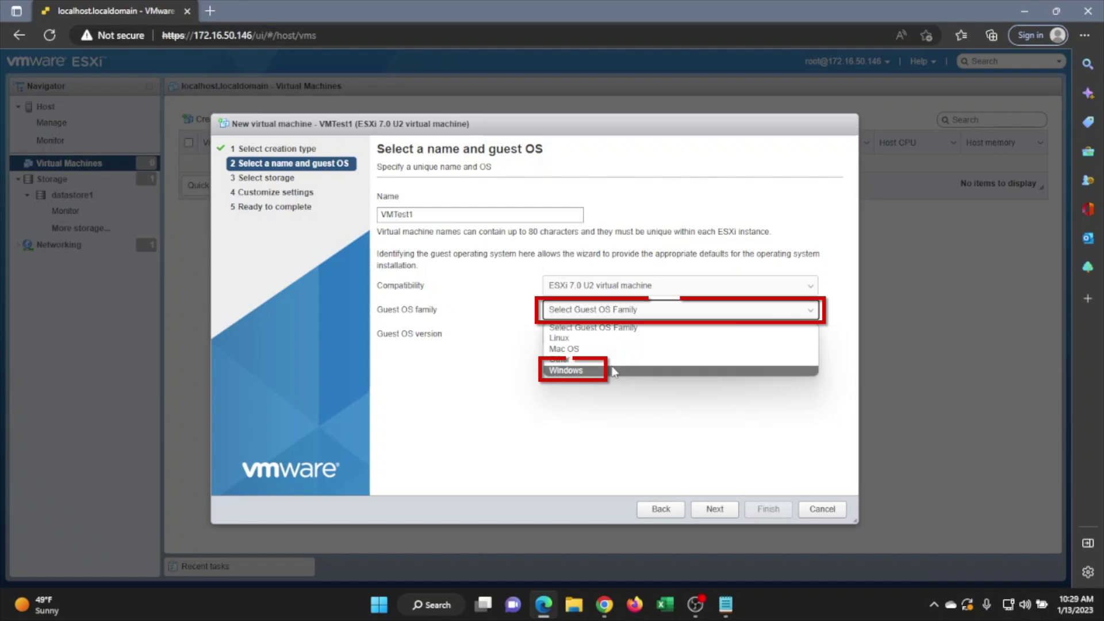
click(613, 371)
click(665, 337)
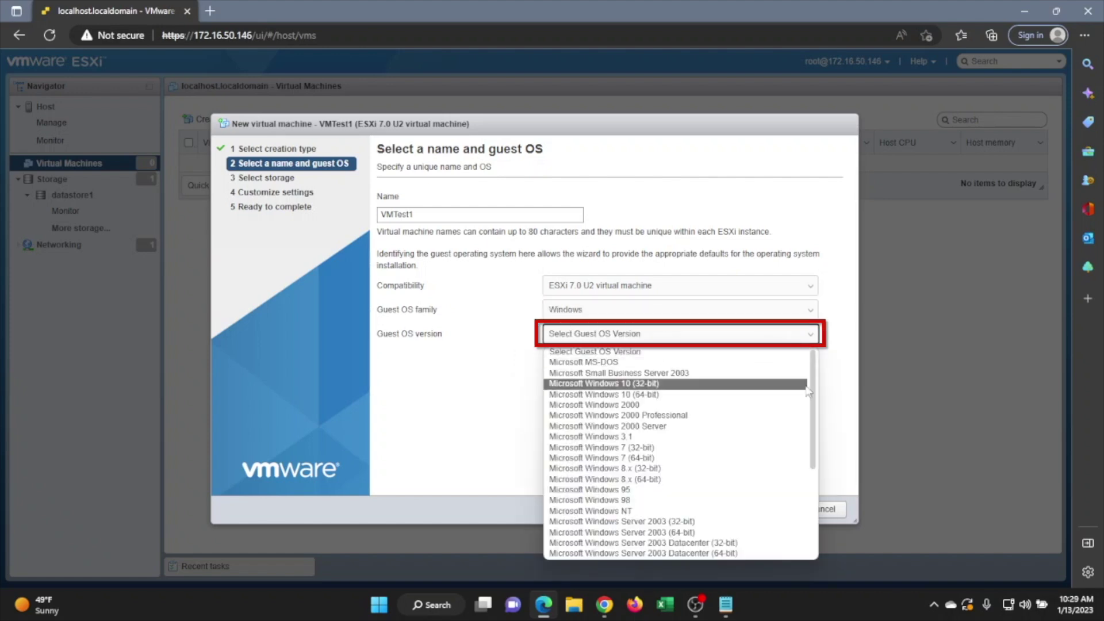
drag(808, 391, 806, 471)
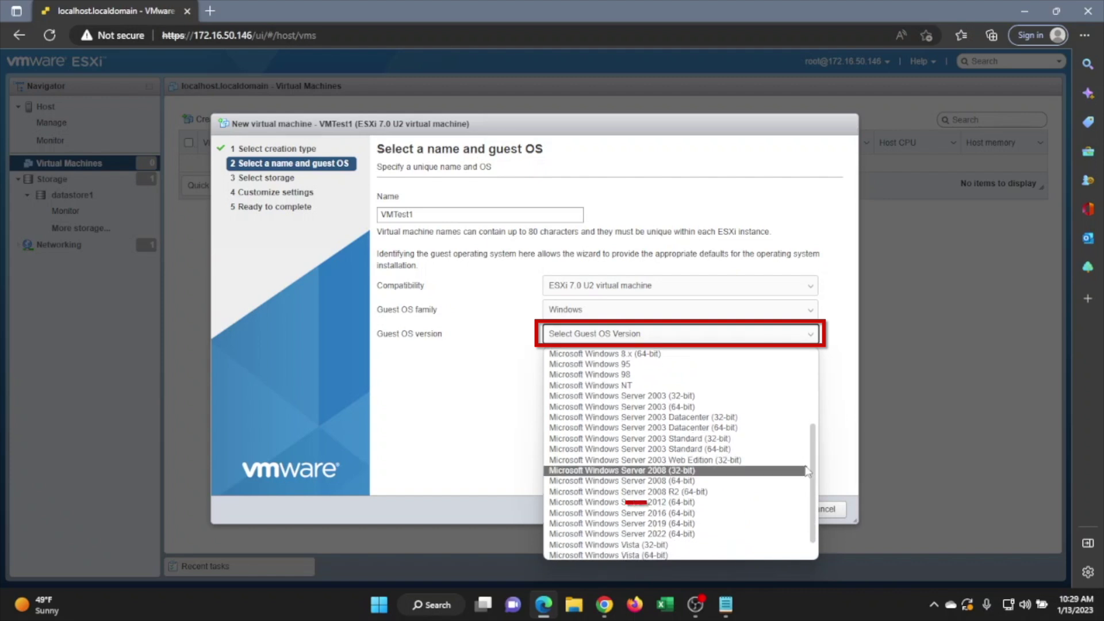
click(727, 514)
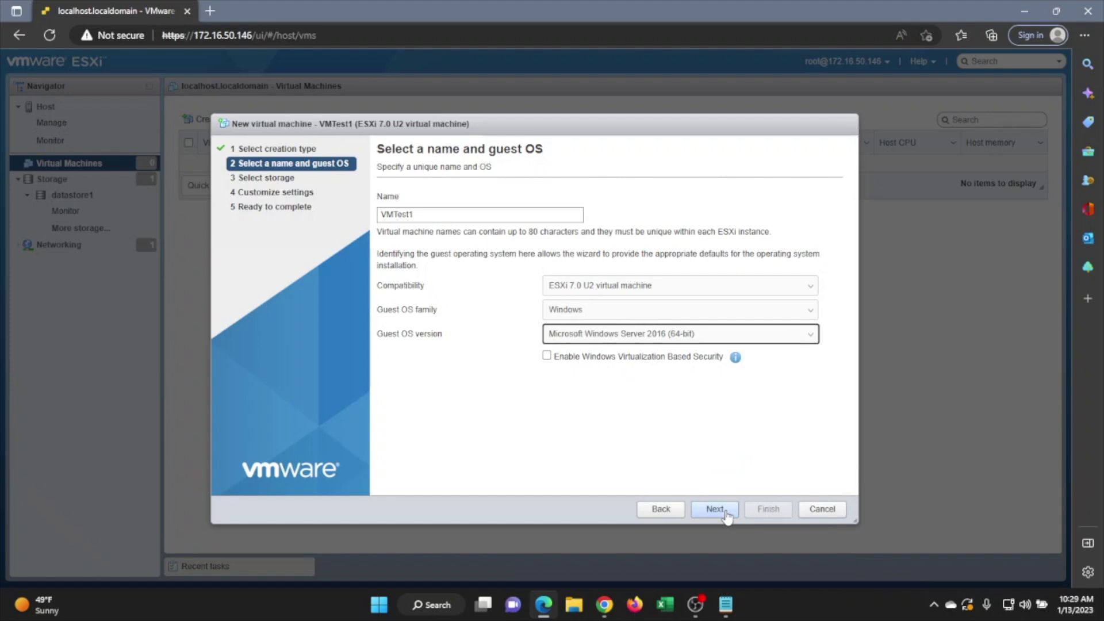
- Back CD/DVD Drive 1 with the Windows Server 2016 ISO from datastore1's ISOs folder
click(726, 513)
click(713, 509)
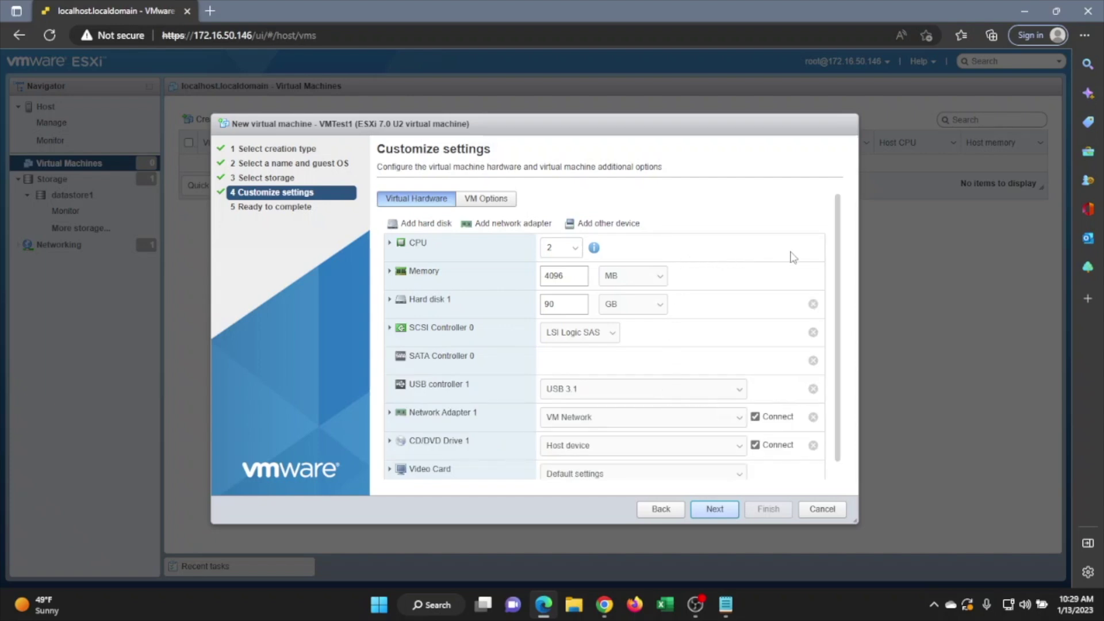
scroll(840, 259, down, 1)
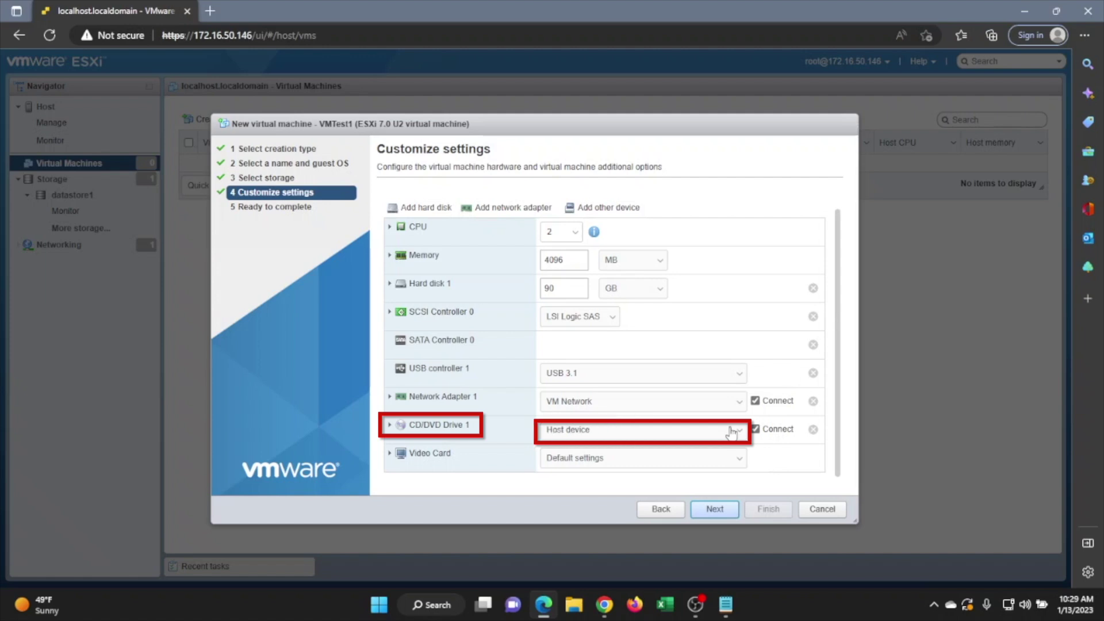
click(731, 433)
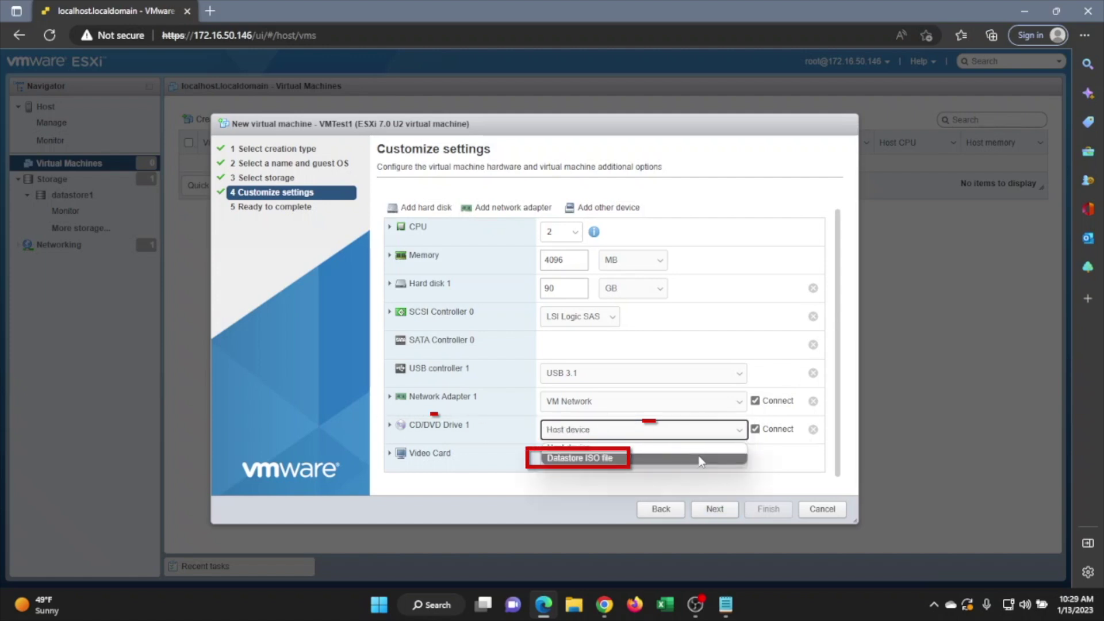
click(700, 459)
click(439, 218)
click(553, 201)
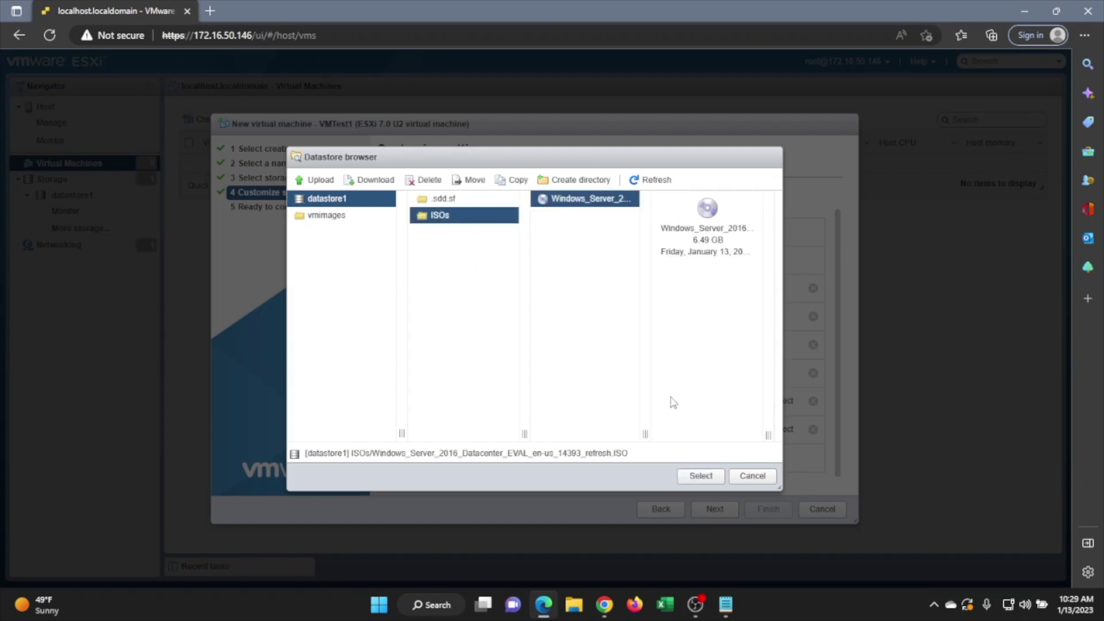
click(689, 478)
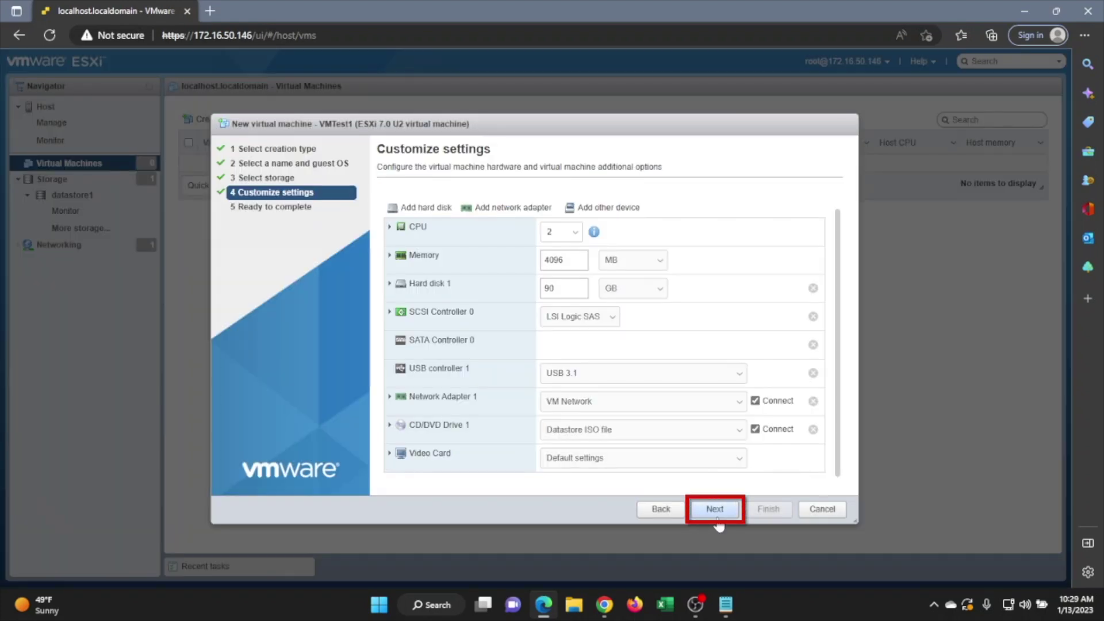
- Review the settings summary and finish creating VMTest1
click(719, 512)
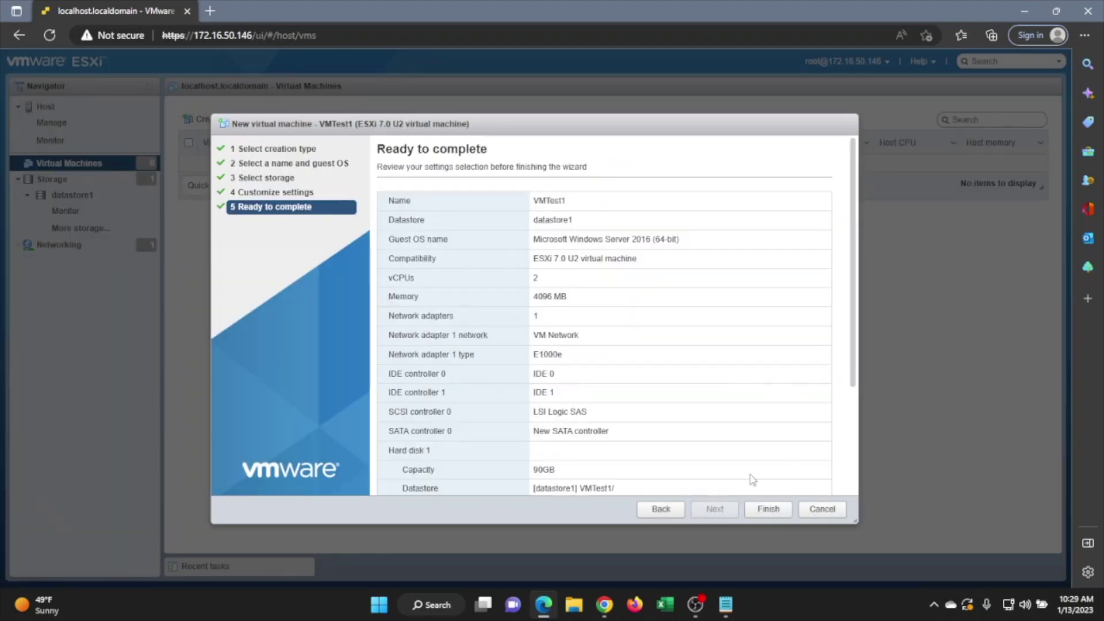
drag(854, 374, 852, 483)
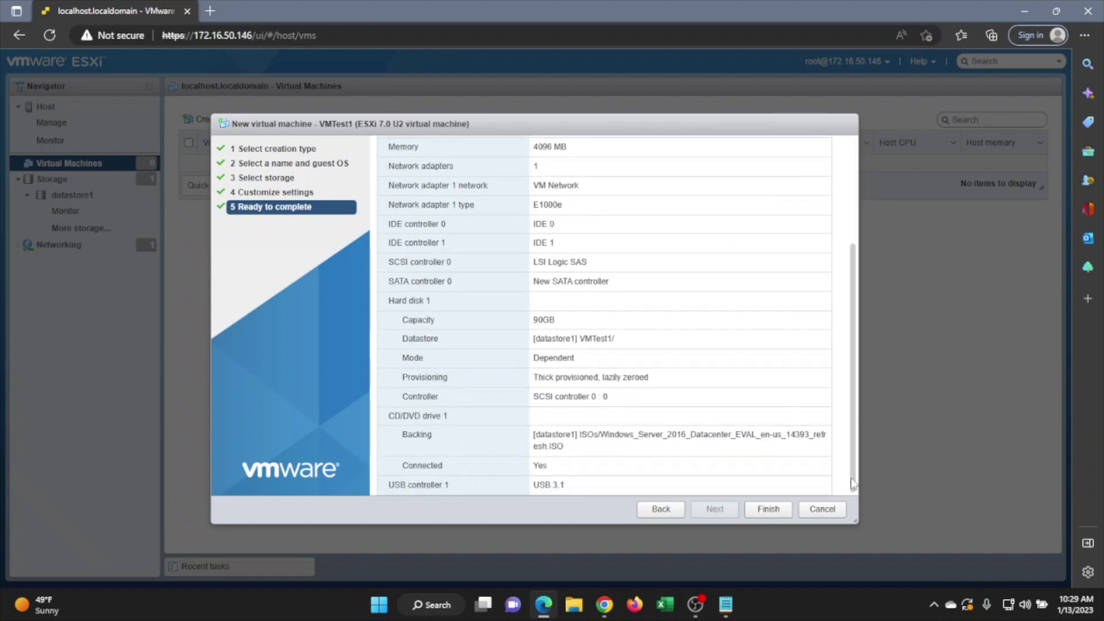
click(752, 512)
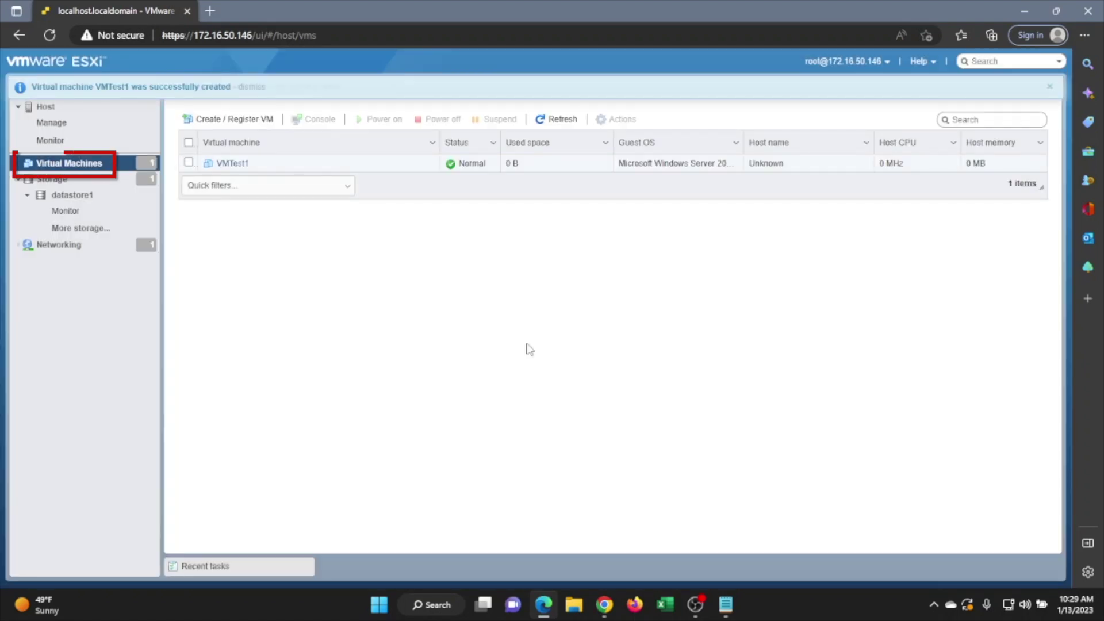
- Power on VMTest1 and boot it from the Windows Server 2016 disc in its console
click(235, 165)
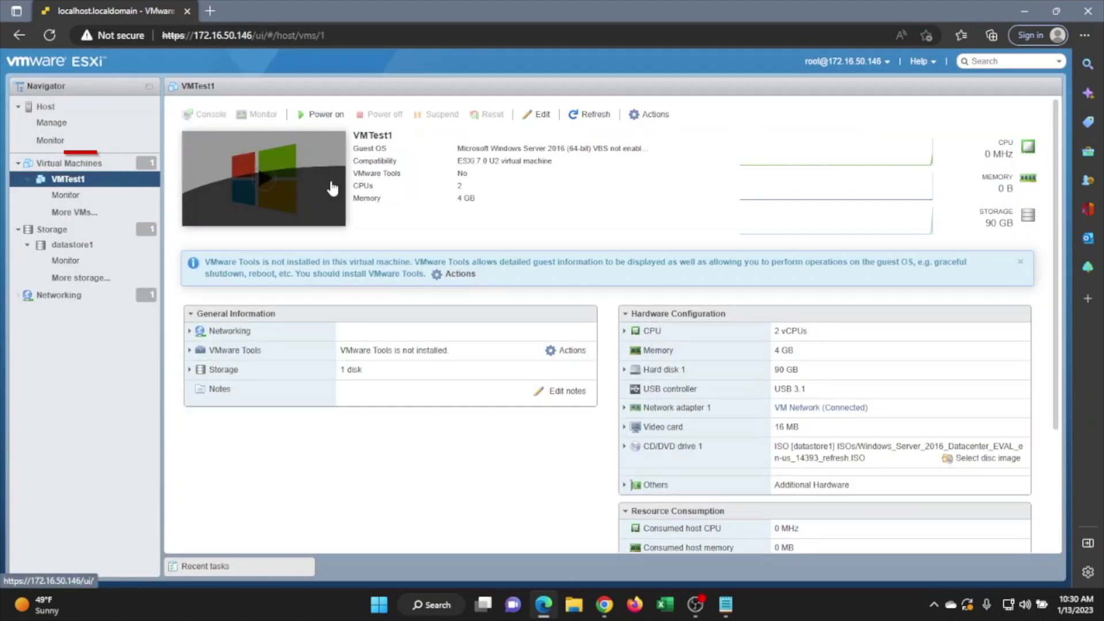
click(322, 114)
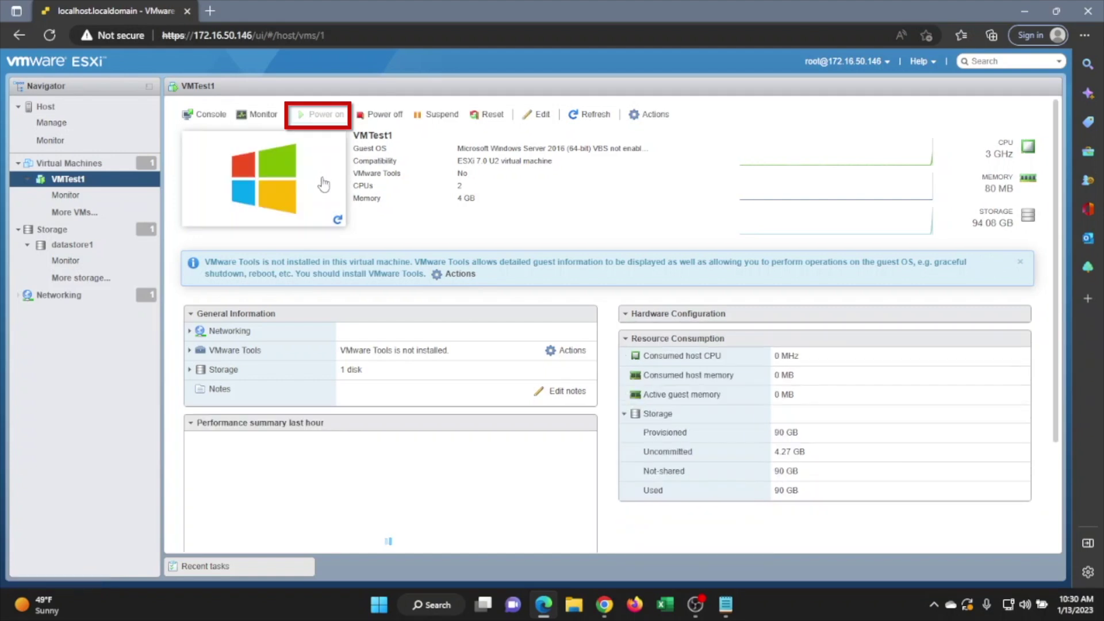
click(324, 184)
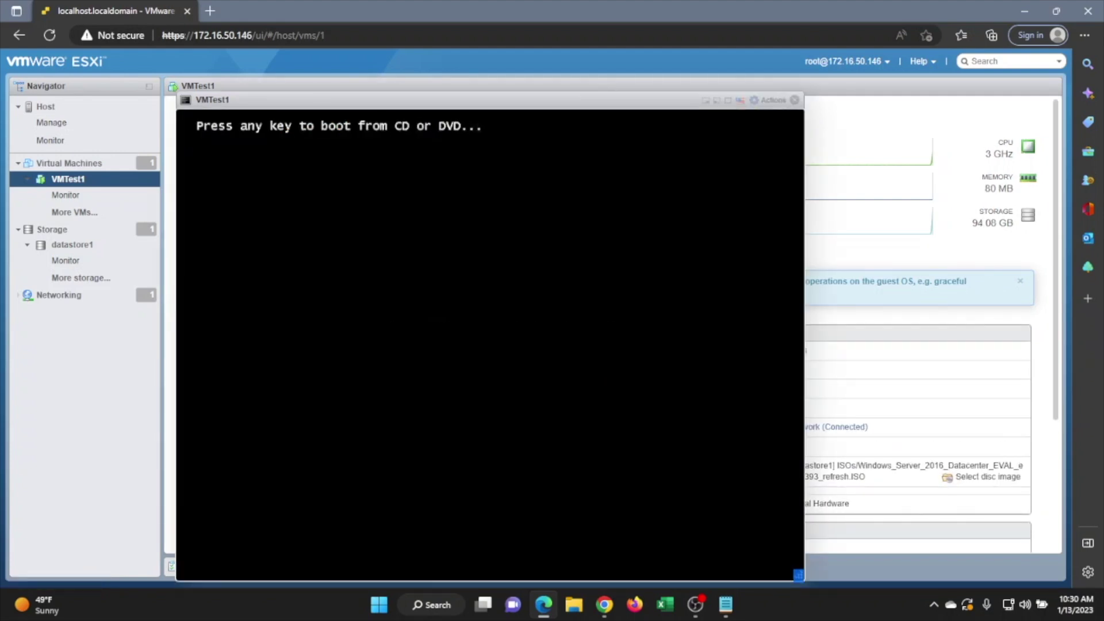
key(Return)
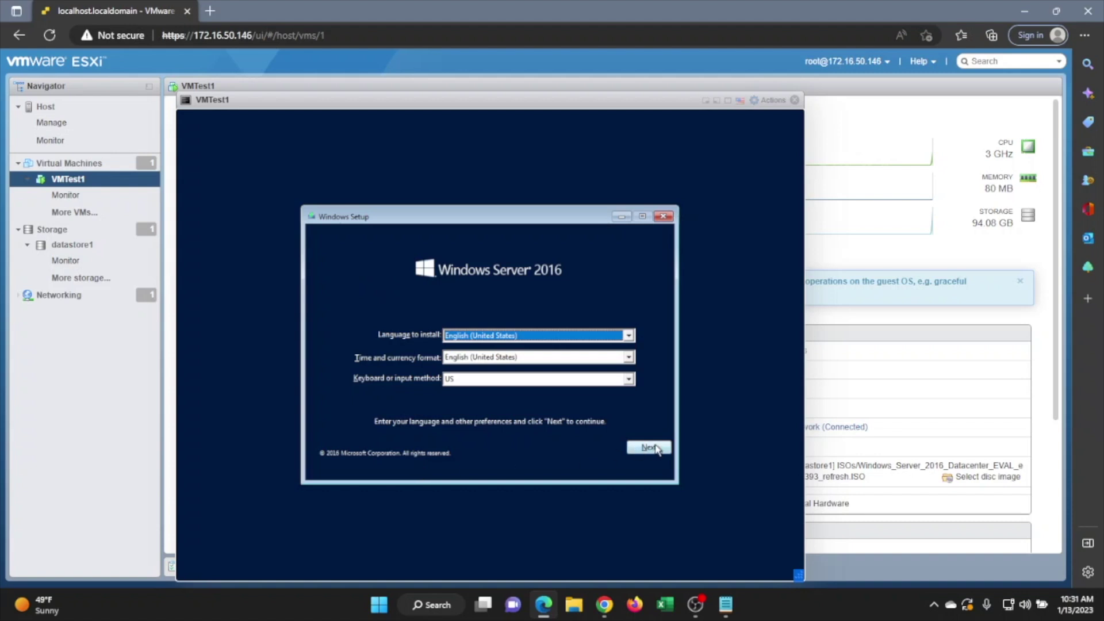
- Start Windows Setup with default language, pick Standard Evaluation (Desktop Experience), and accept the license
click(649, 447)
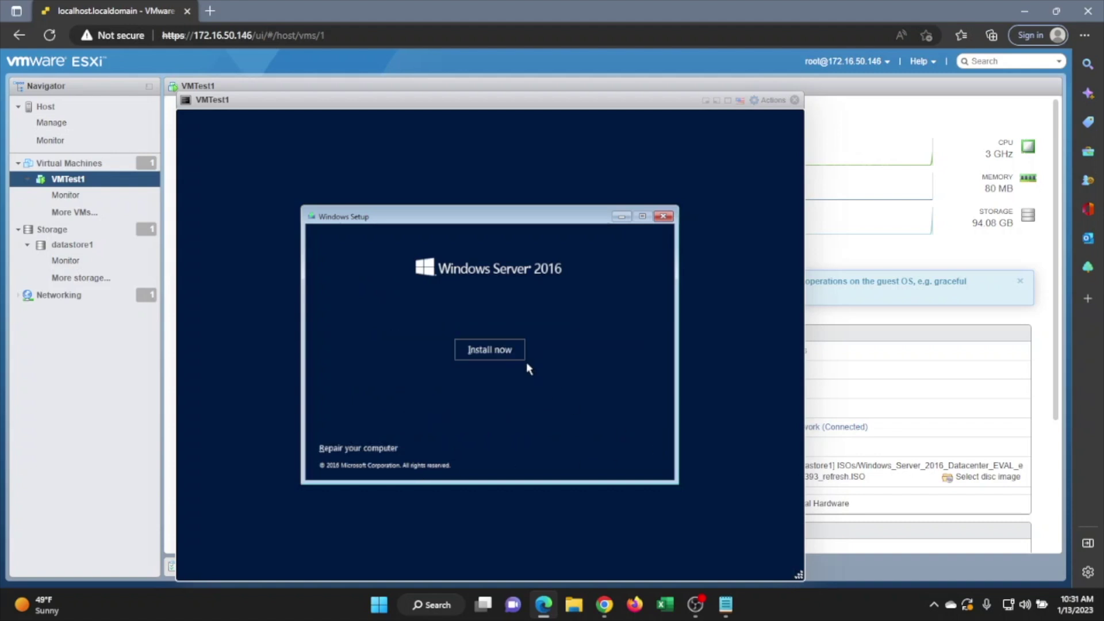
click(508, 352)
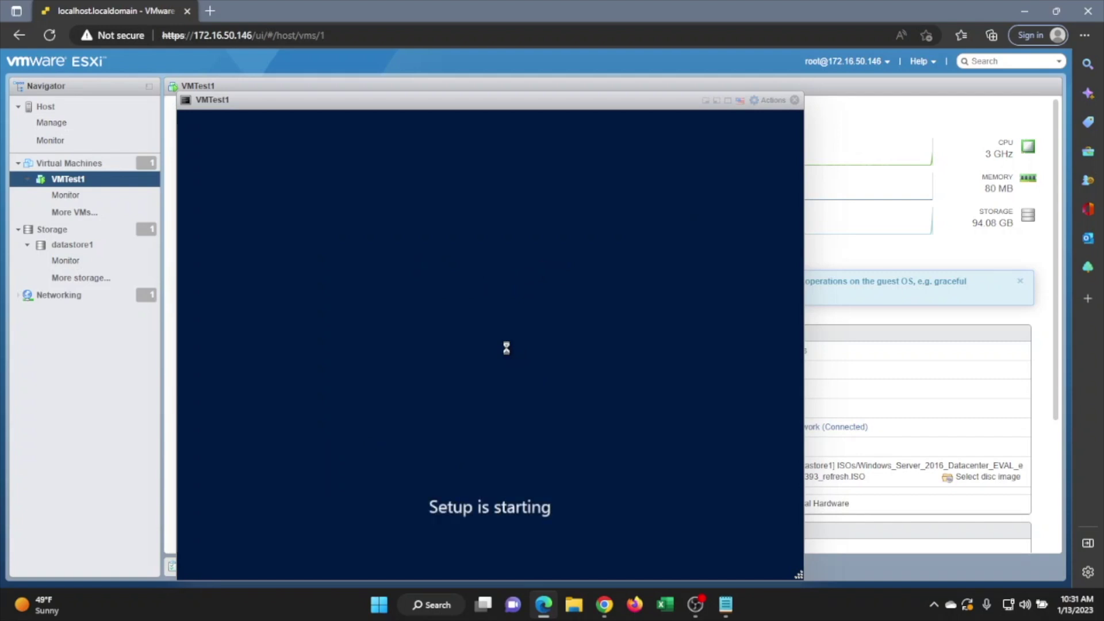
click(485, 268)
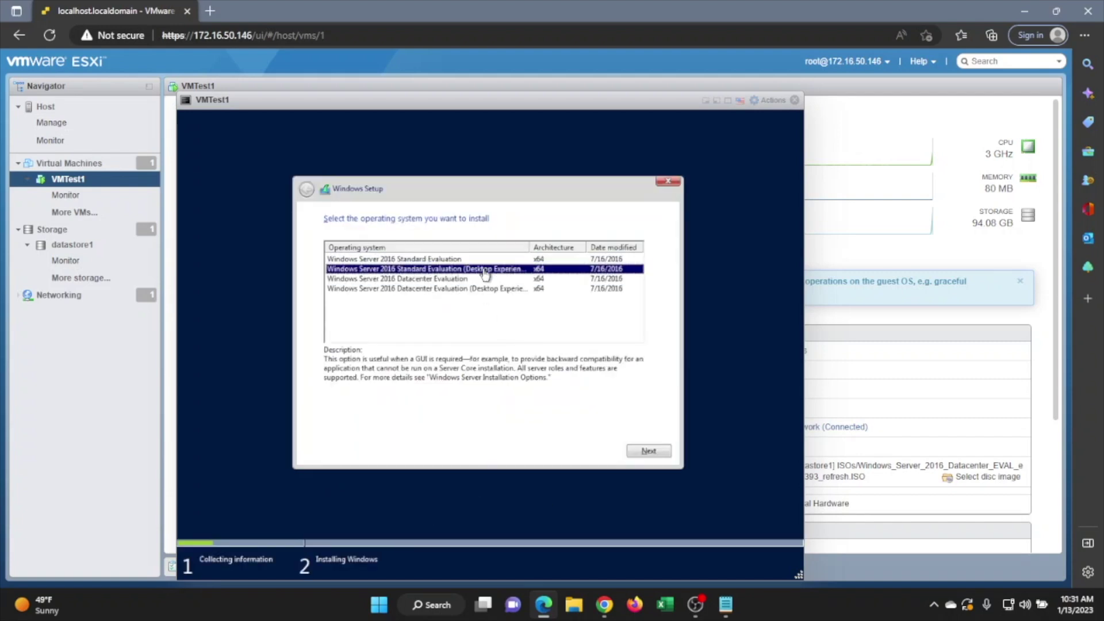
click(660, 450)
click(413, 425)
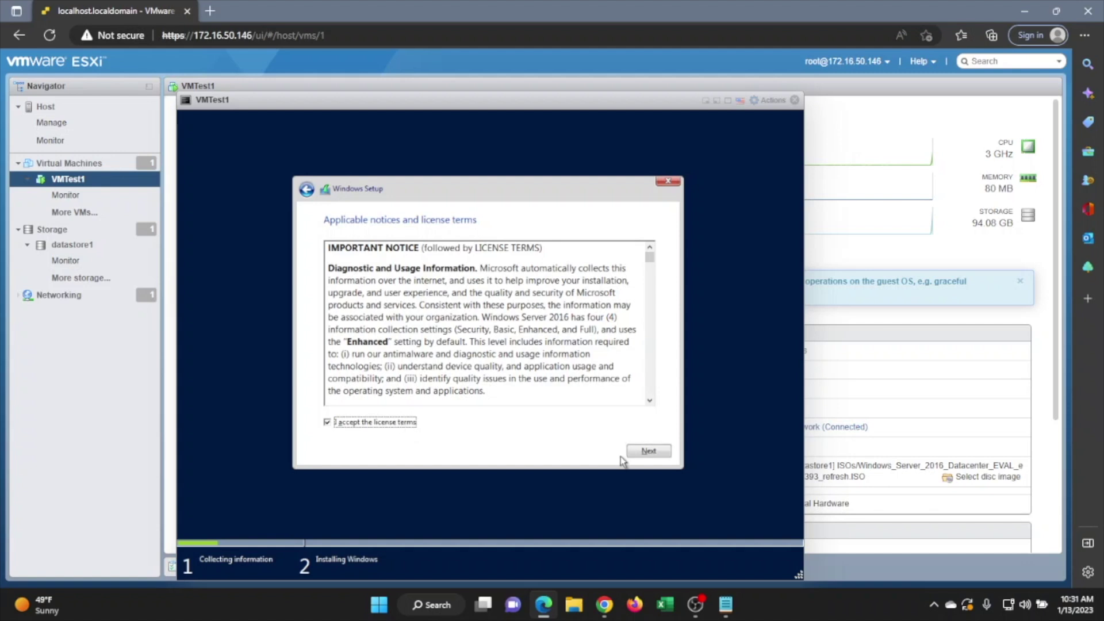
- Choose a Custom installation on a newly created partition and begin installing Windows
click(631, 453)
click(552, 360)
click(577, 377)
click(582, 394)
click(638, 453)
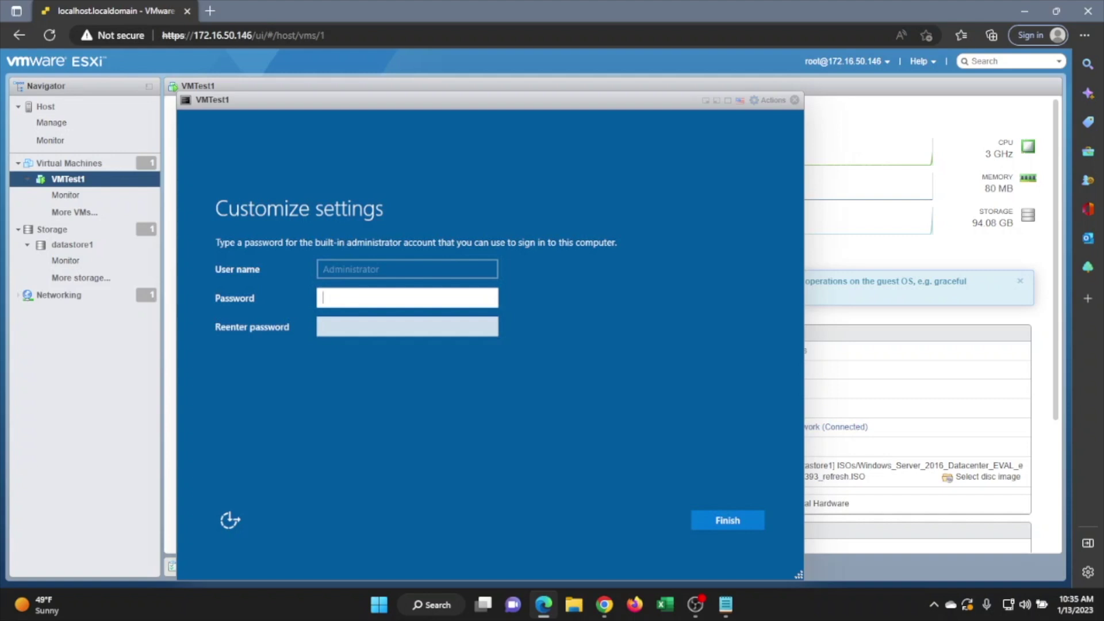
- Enter and confirm the built-in Administrator password, then finish setup
text(••••••••)
key(Tab)
text(•••••••••)
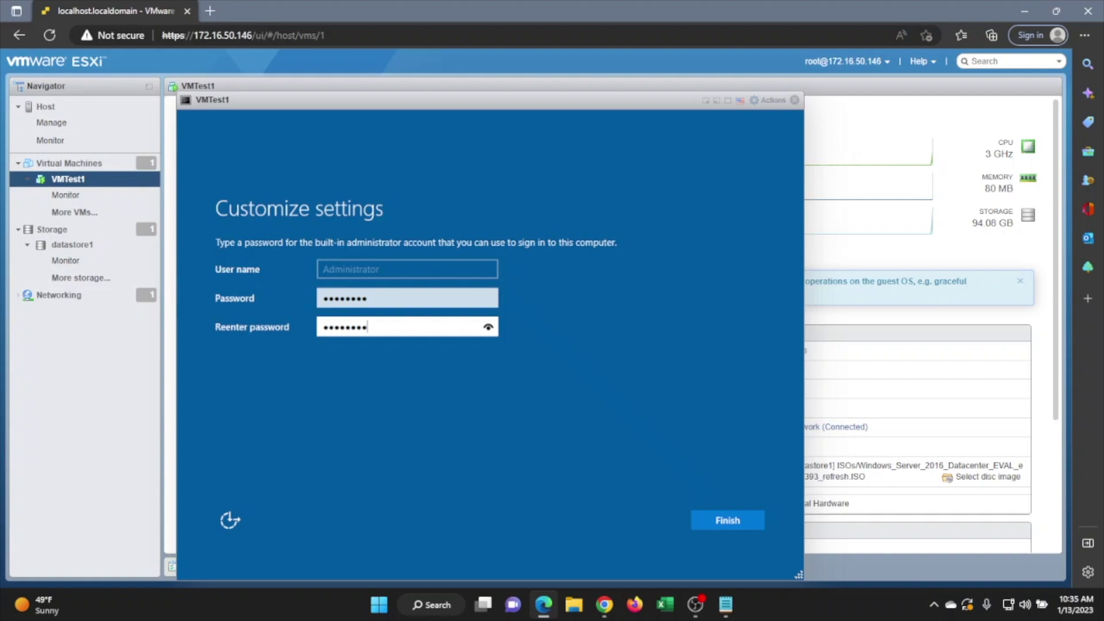
key(Return)
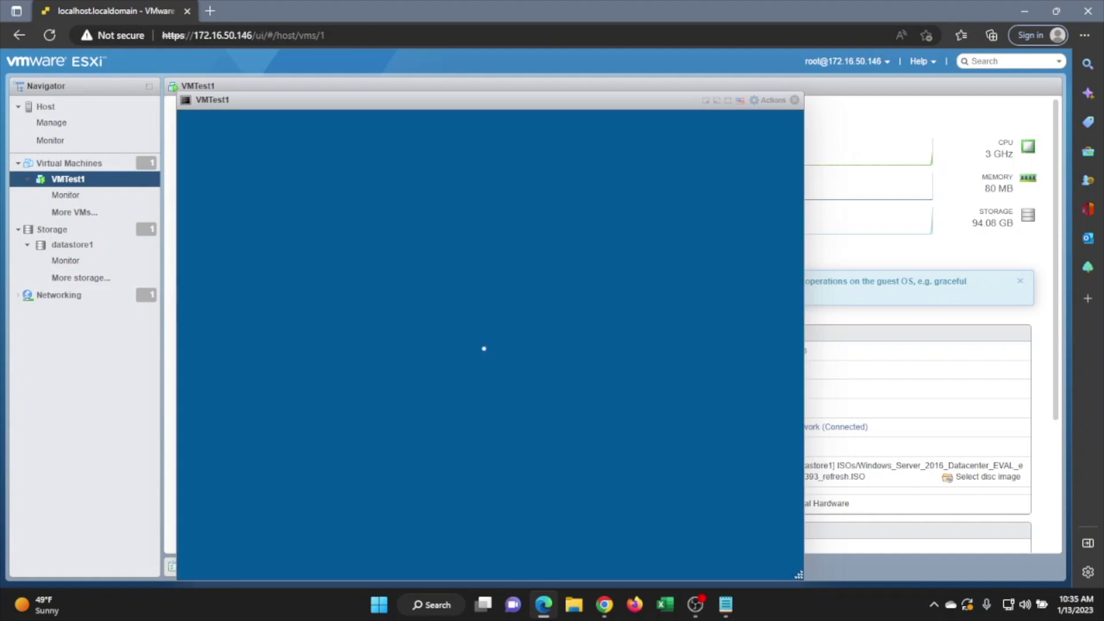